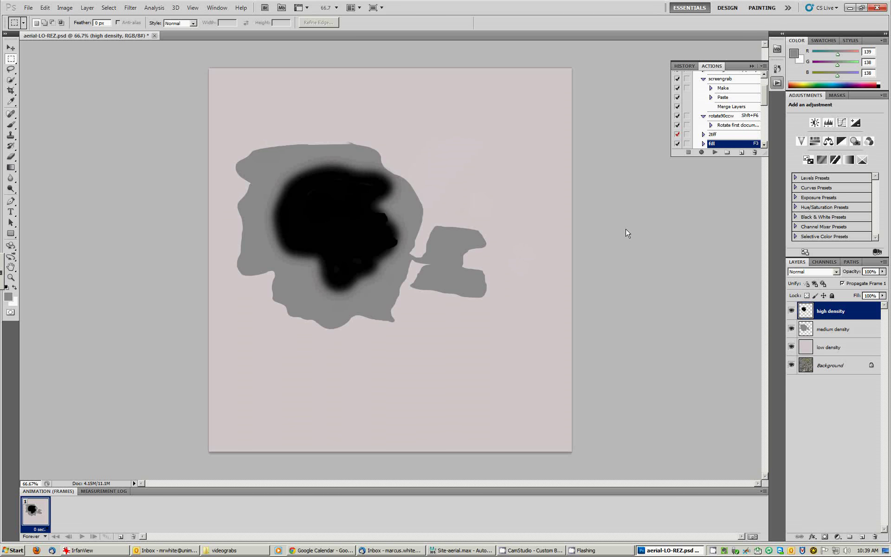
# Step: Save the density map aerial-LO-REZ.psd and switch to the Site-aerial.max scene in 3ds Max
pyautogui.hotkey('ctrl', 's')
pyautogui.click(460, 550)
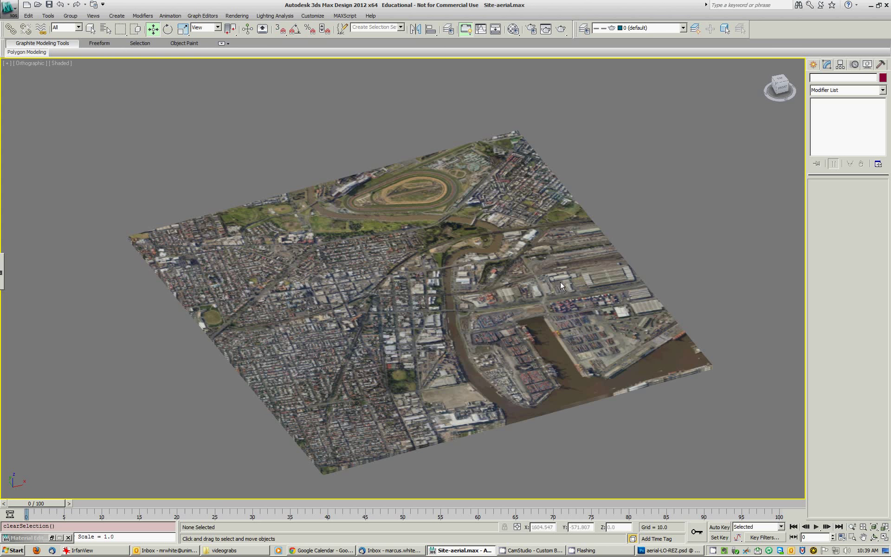
# Step: Raise the upper aerial image plane to about Z 320.5 and display edged faces in the viewport
pyautogui.click(527, 276)
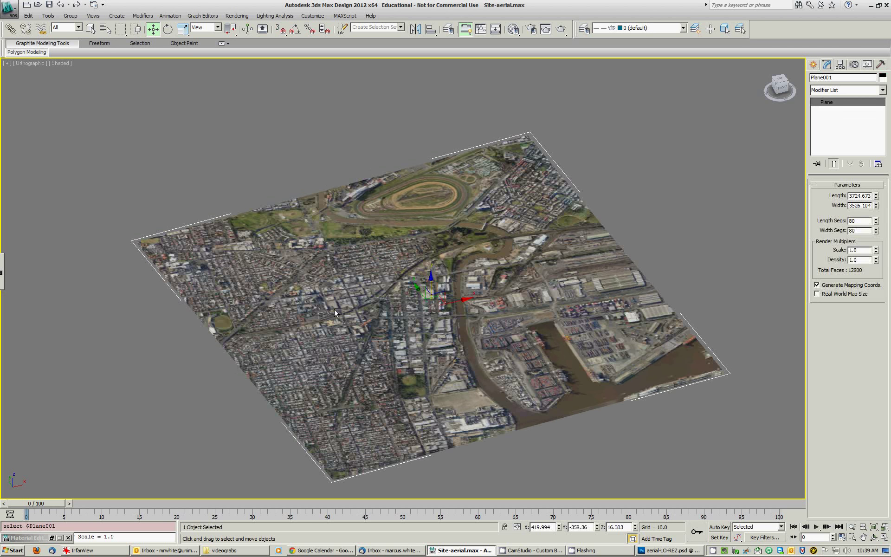
pyautogui.moveTo(447, 246); pyautogui.dragTo(468, 235, button='middle')
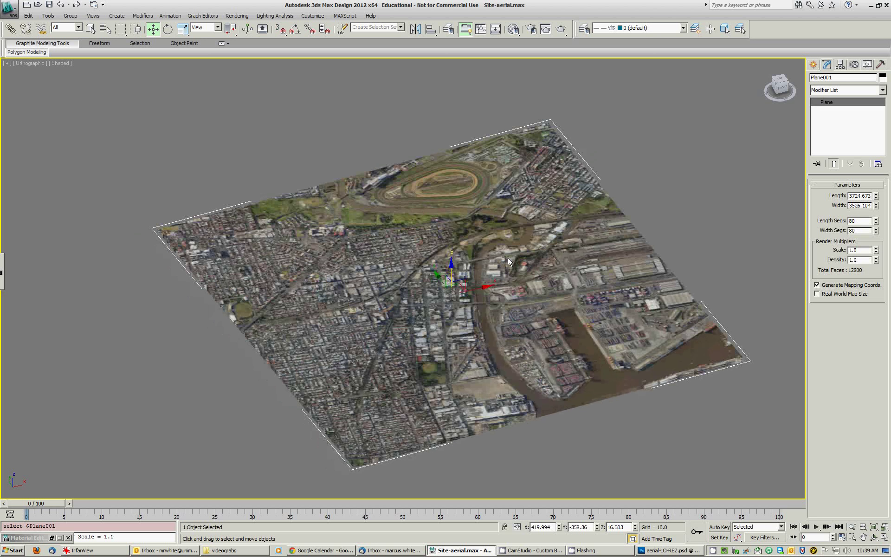
pyautogui.moveTo(452, 269); pyautogui.dragTo(452, 240)
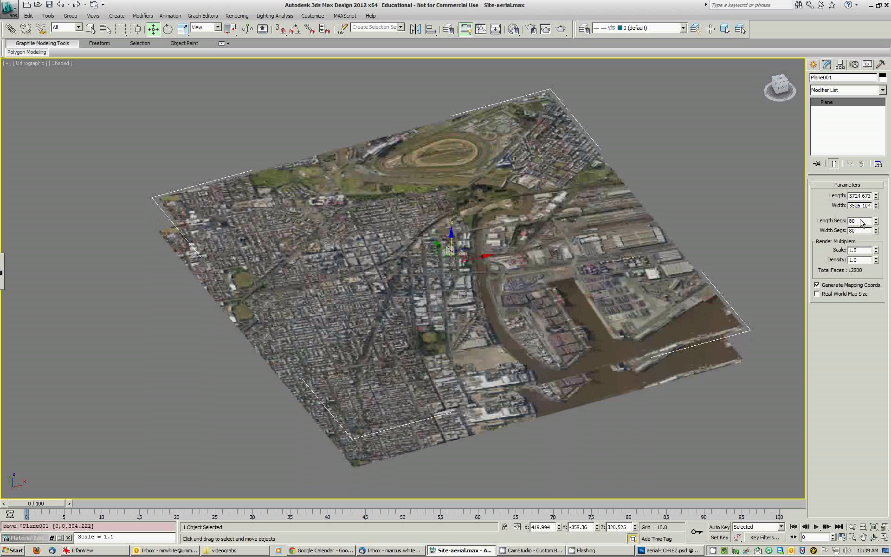
pyautogui.press('F4')
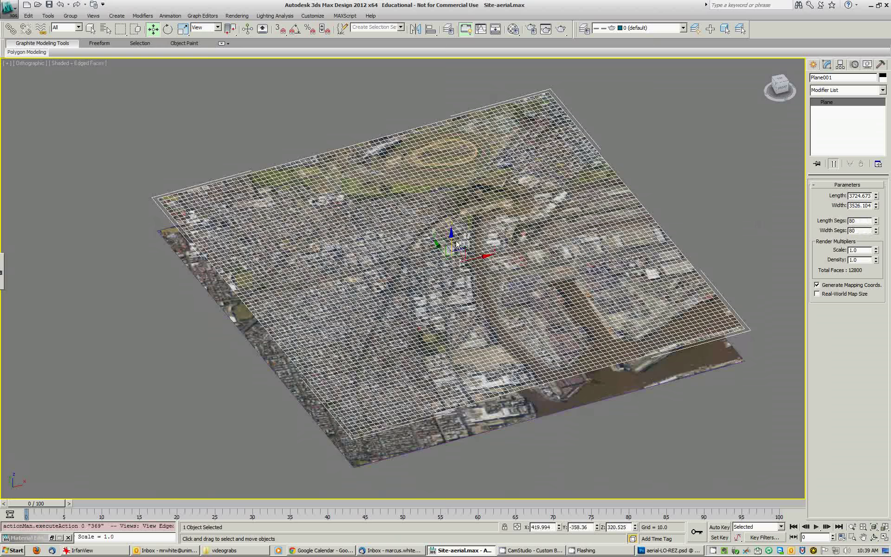
# Step: Add a Displace modifier to the raised aerial plane
pyautogui.moveTo(491, 227); pyautogui.dragTo(495, 245, button='middle')
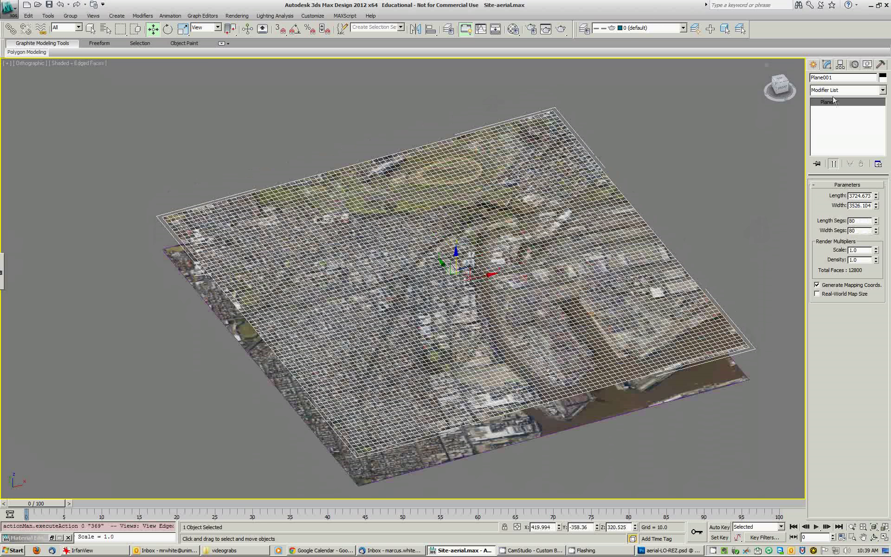
pyautogui.click(882, 90)
pyautogui.scroll(-9, 849, 278)
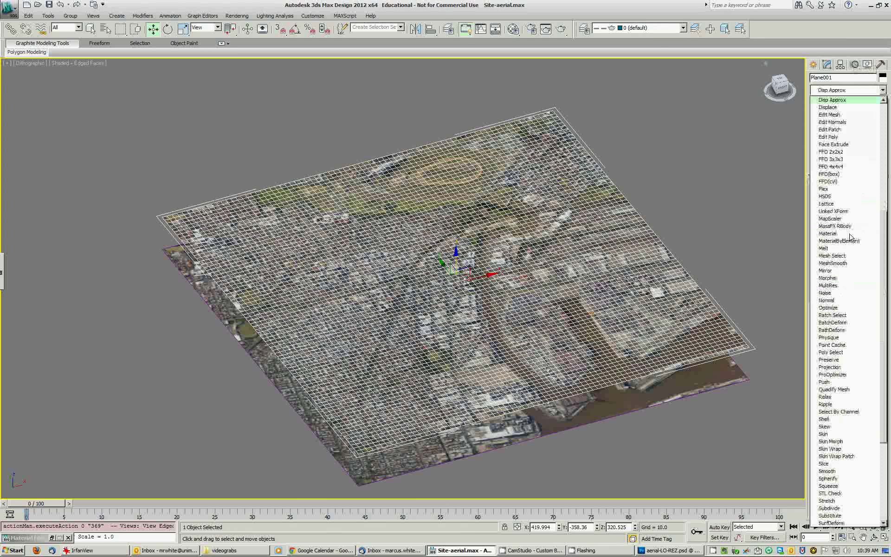
pyautogui.scroll(-2, 840, 309)
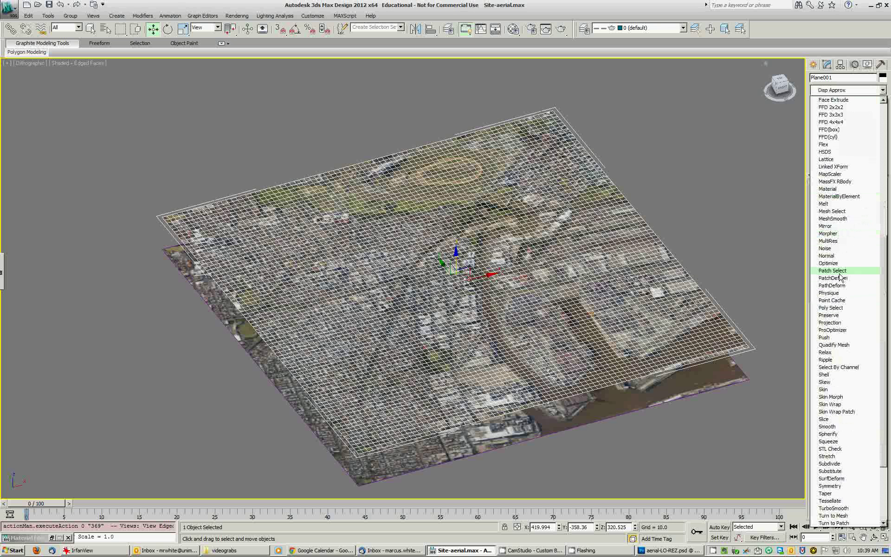
pyautogui.scroll(3, 835, 288)
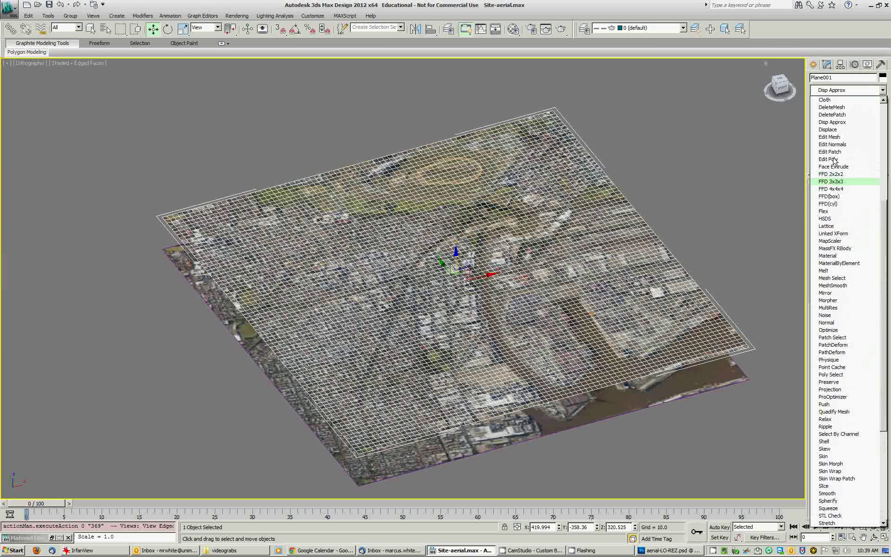
pyautogui.click(828, 130)
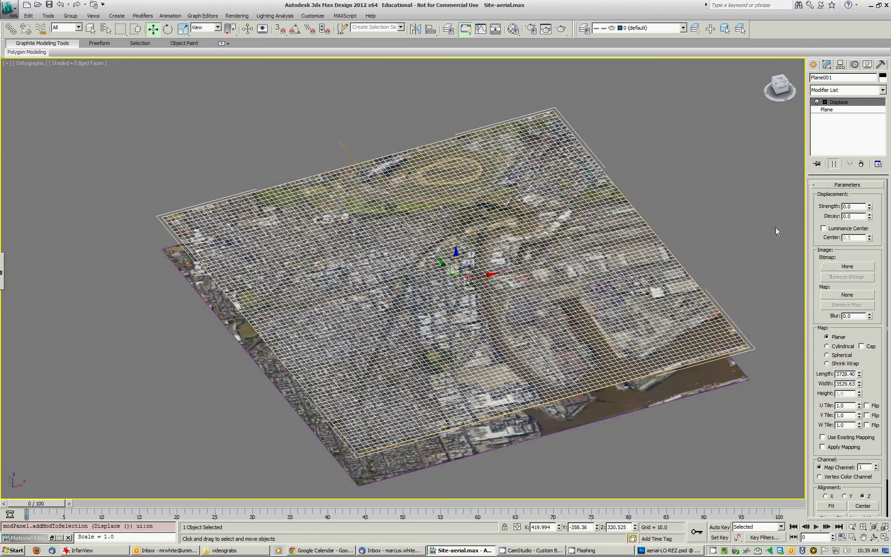
# Step: Load aerial-LO-REZ.psd with collapsed layers as the diffuse bitmap of the unused material in the second sample slot
pyautogui.click(513, 29)
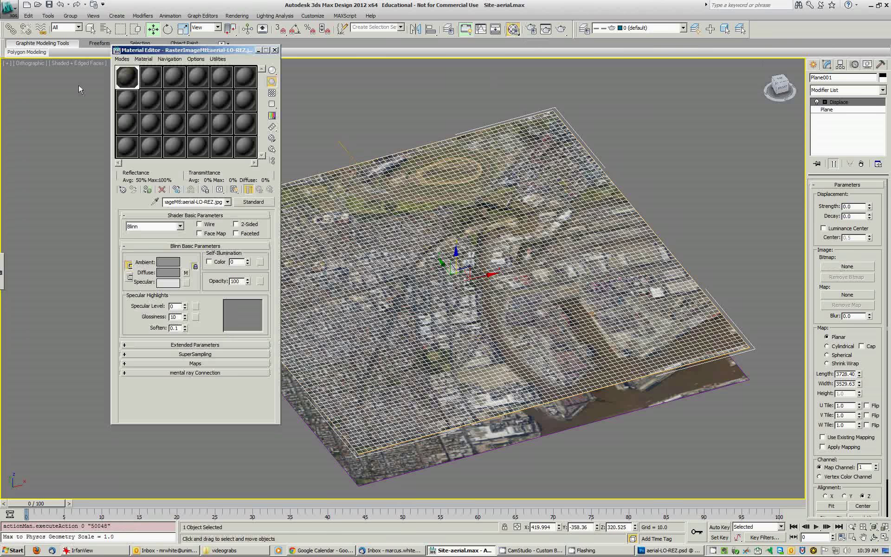
pyautogui.click(148, 79)
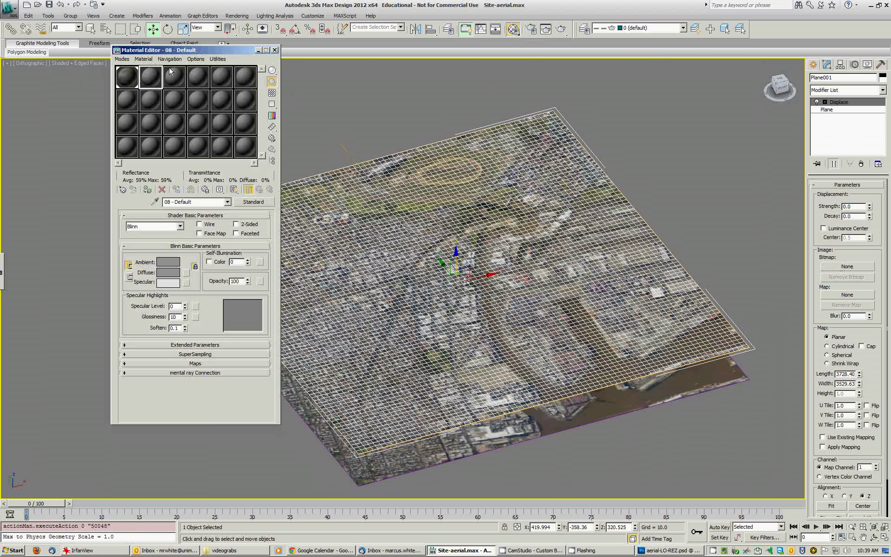
pyautogui.click(220, 363)
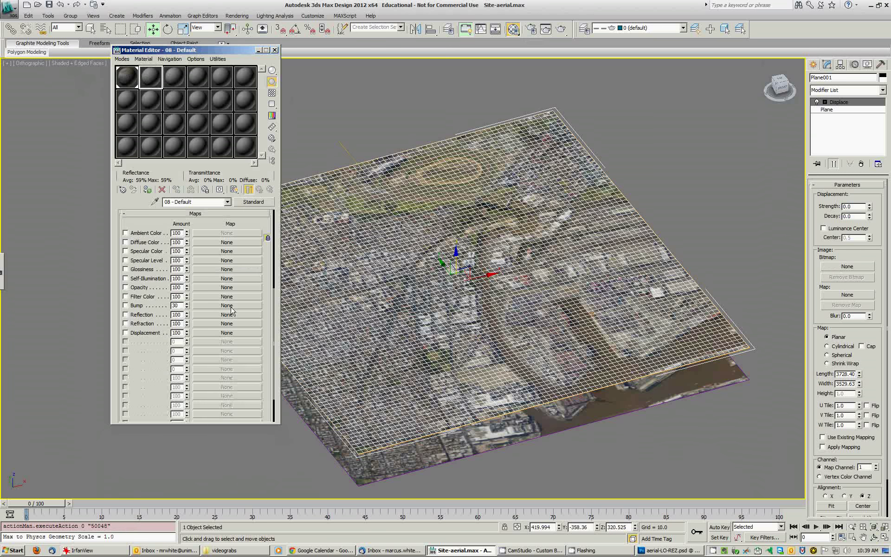
pyautogui.click(211, 242)
pyautogui.doubleClick(367, 168)
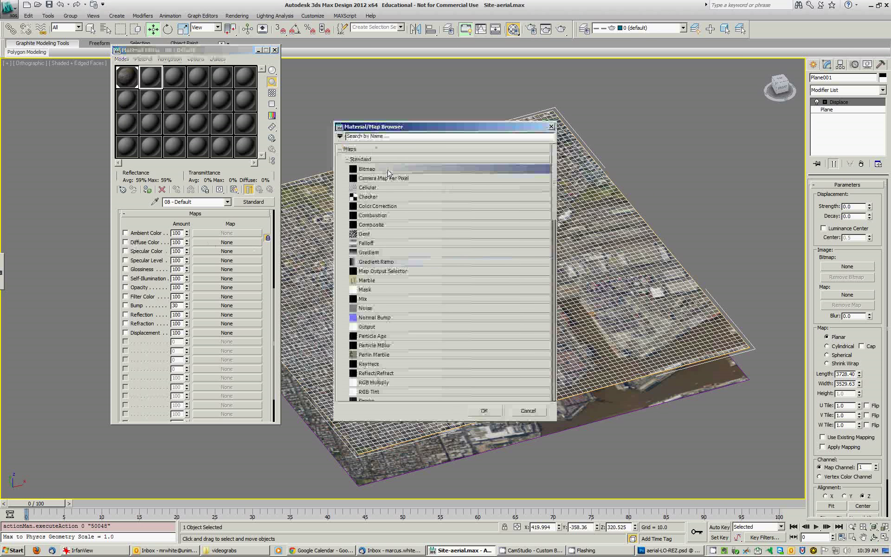
pyautogui.click(110, 139)
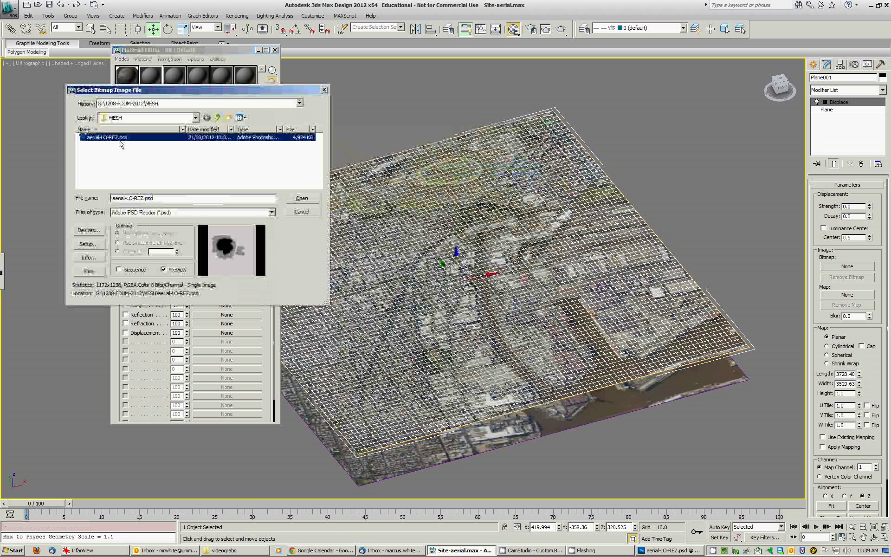
pyautogui.click(300, 198)
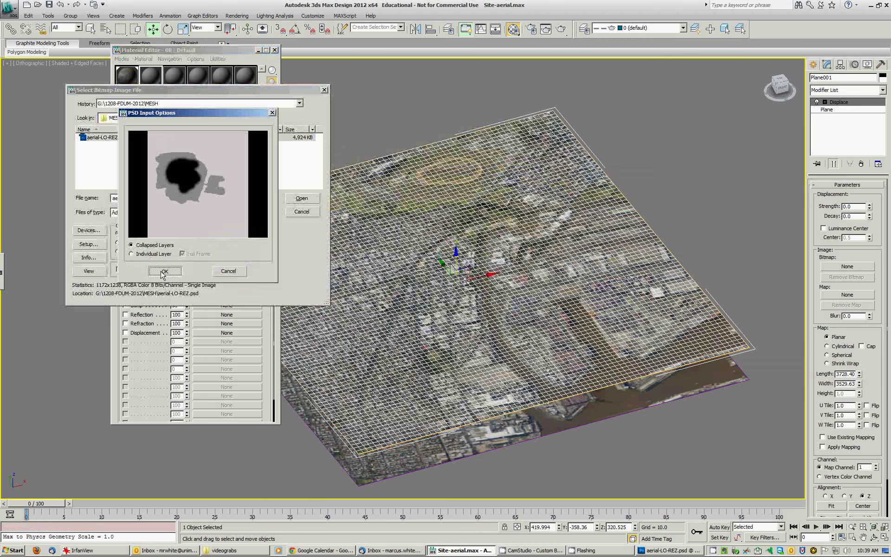
pyautogui.click(165, 271)
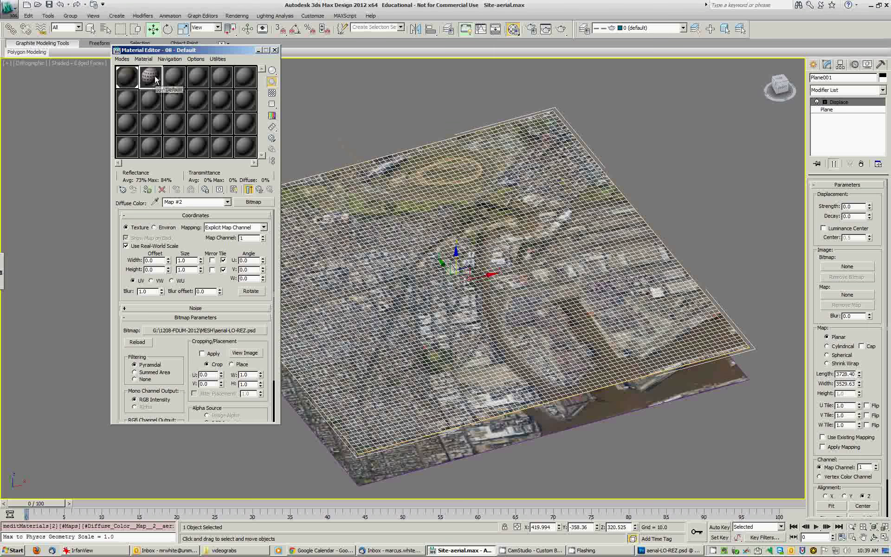
# Step: Turn off real-world scale for the diffuse bitmap and name the map "Density Dist Surf map"
pyautogui.click(126, 246)
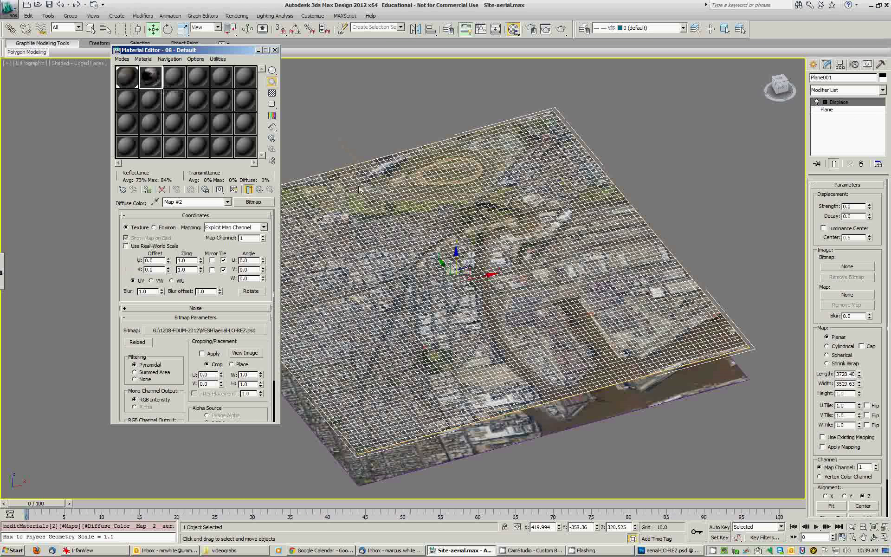
pyautogui.keyDown('alt'); pyautogui.moveTo(465, 193); pyautogui.dragTo(464, 154, button='middle'); pyautogui.keyUp('alt')
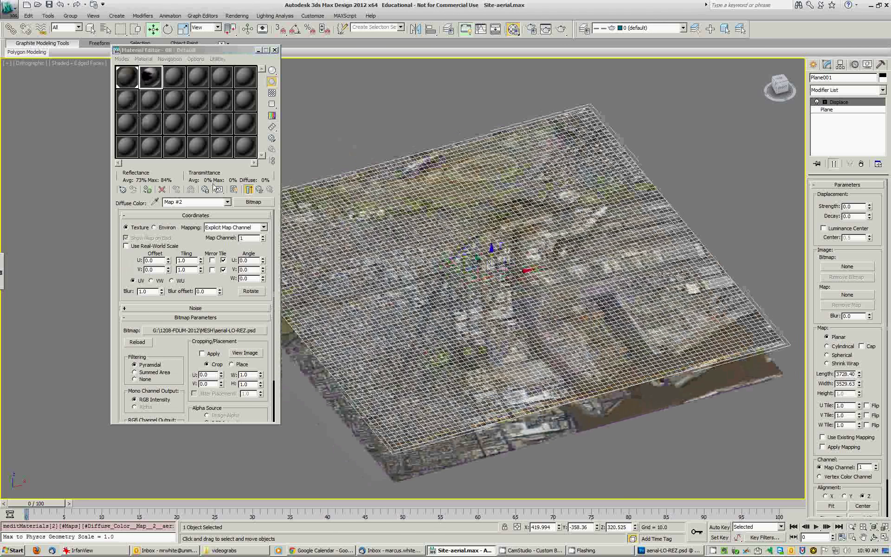
pyautogui.click(192, 203)
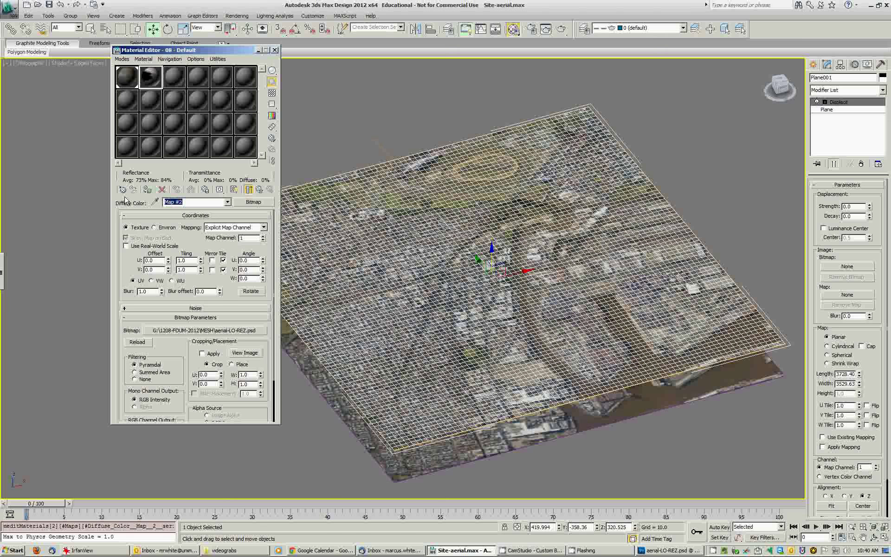
pyautogui.write('Density')
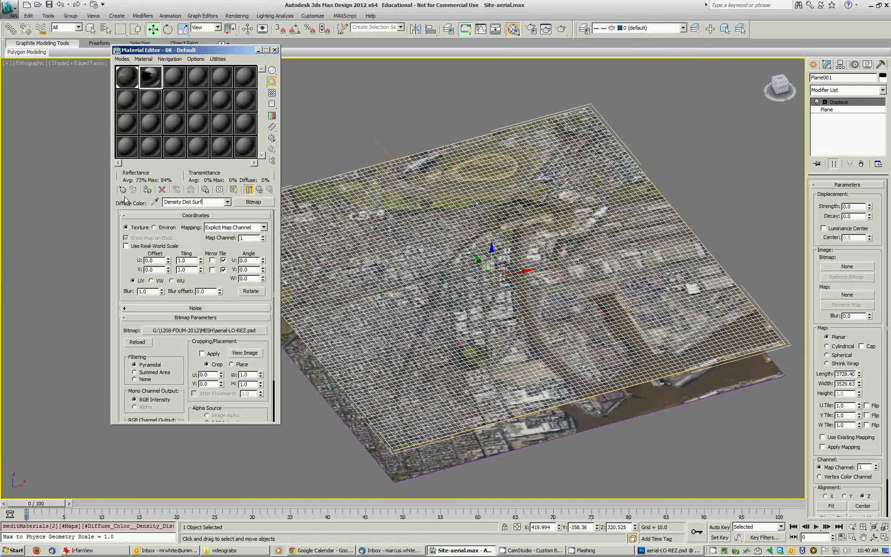
pyautogui.write('Dist Surf map')
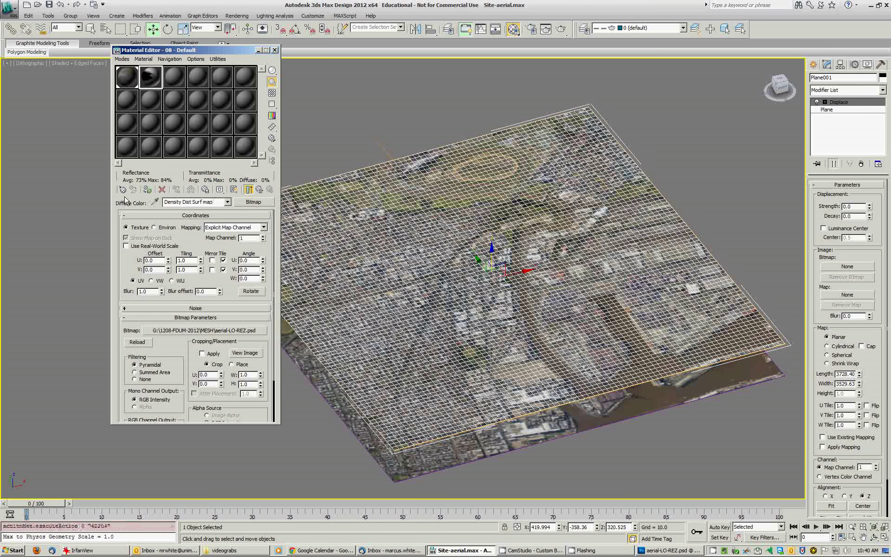
# Step: Place the diffuse density map as an instance in the Displace modifier's map slot
pyautogui.click(259, 189)
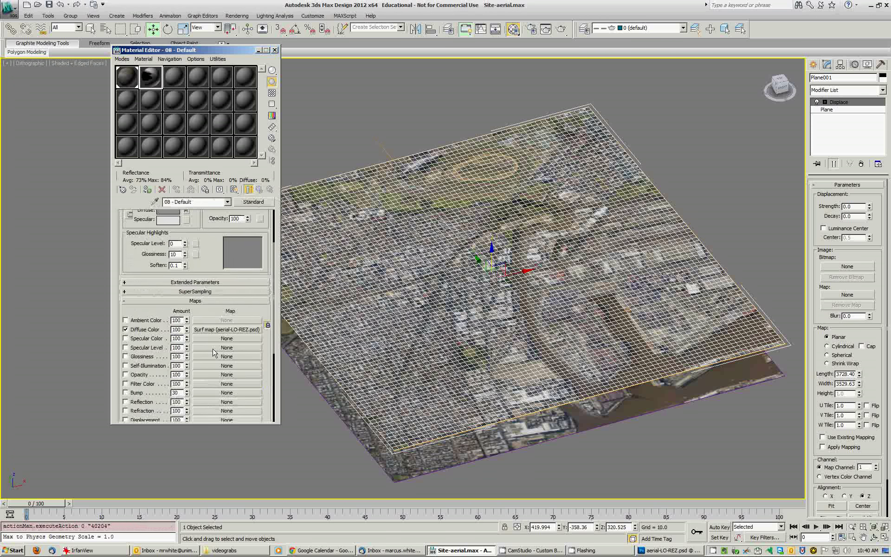
pyautogui.scroll(-6, 241, 430)
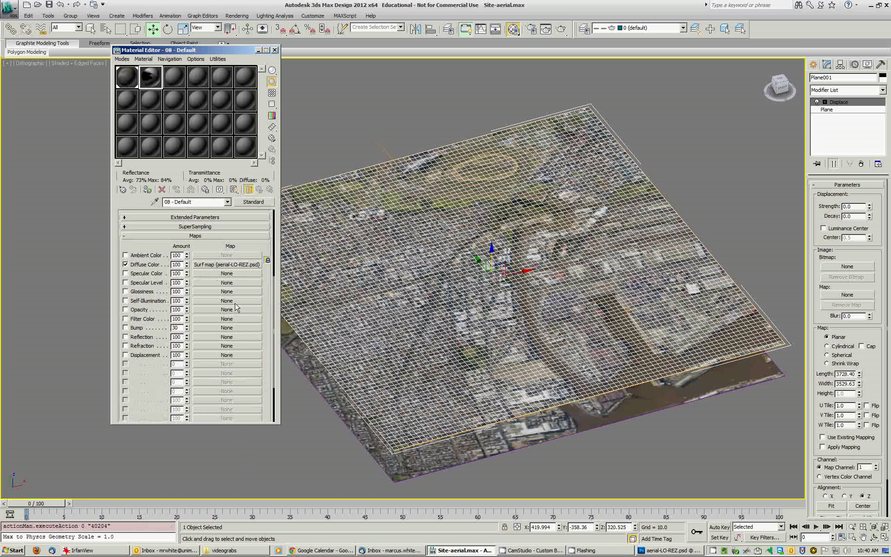
pyautogui.moveTo(234, 264); pyautogui.dragTo(288, 266)
pyautogui.moveTo(839, 297); pyautogui.dragTo(840, 295)
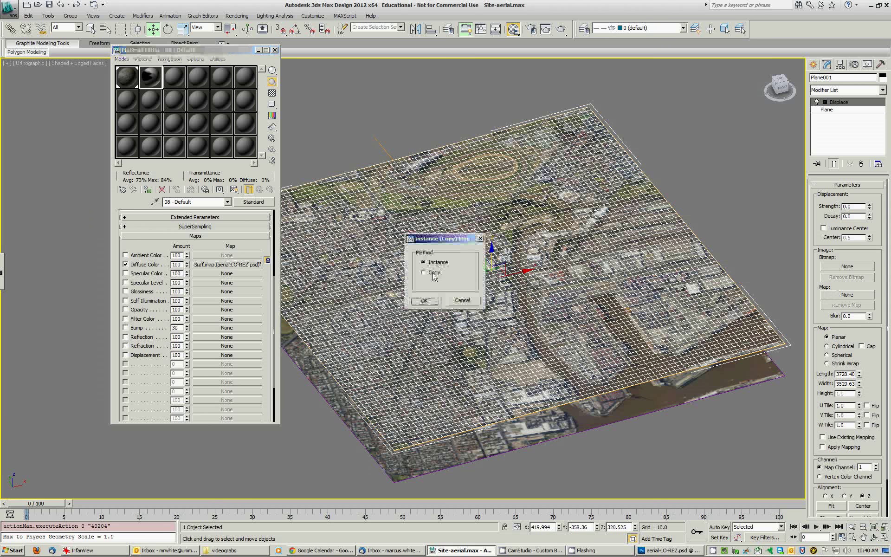
pyautogui.click(427, 300)
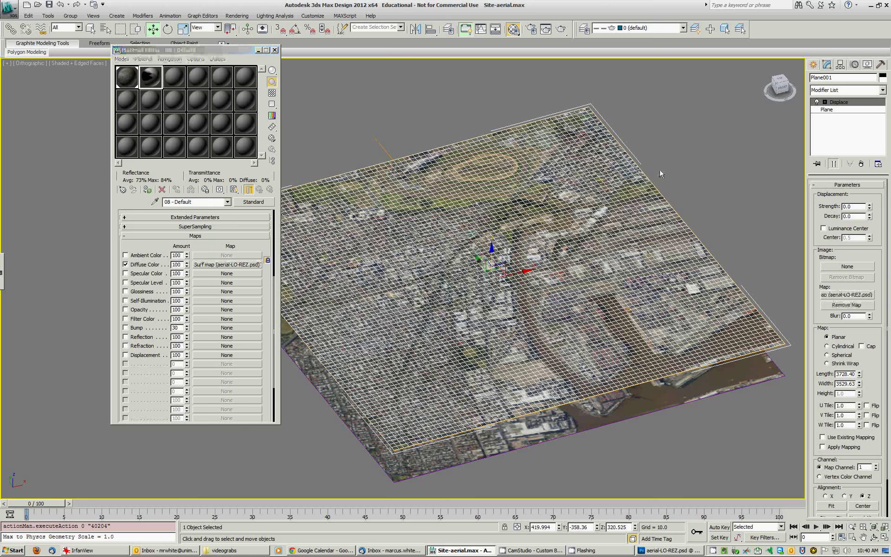
# Step: Raise the Displace modifier's strength to about 206.6 and view the displaced surface from a lower angle
pyautogui.moveTo(574, 227); pyautogui.dragTo(529, 226, button='middle')
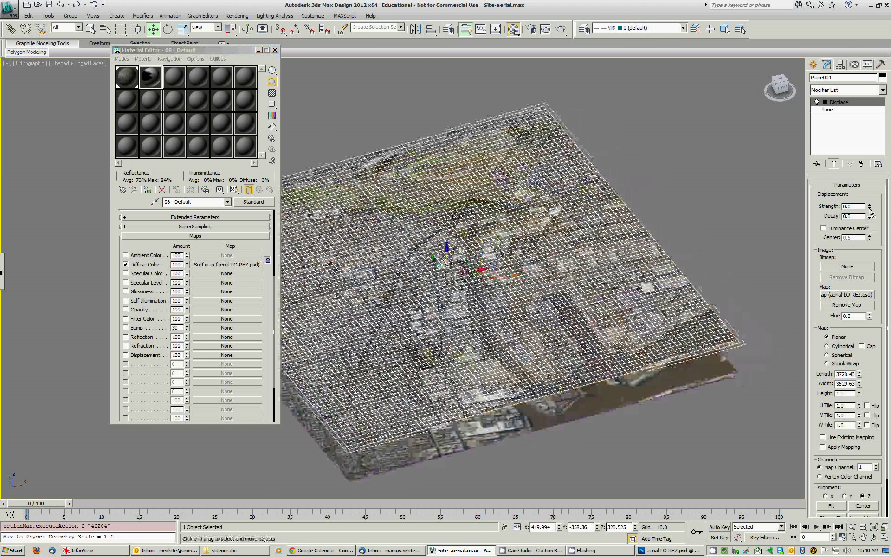
pyautogui.moveTo(869, 209); pyautogui.dragTo(859, 85)
pyautogui.moveTo(498, 263); pyautogui.dragTo(524, 253, button='middle')
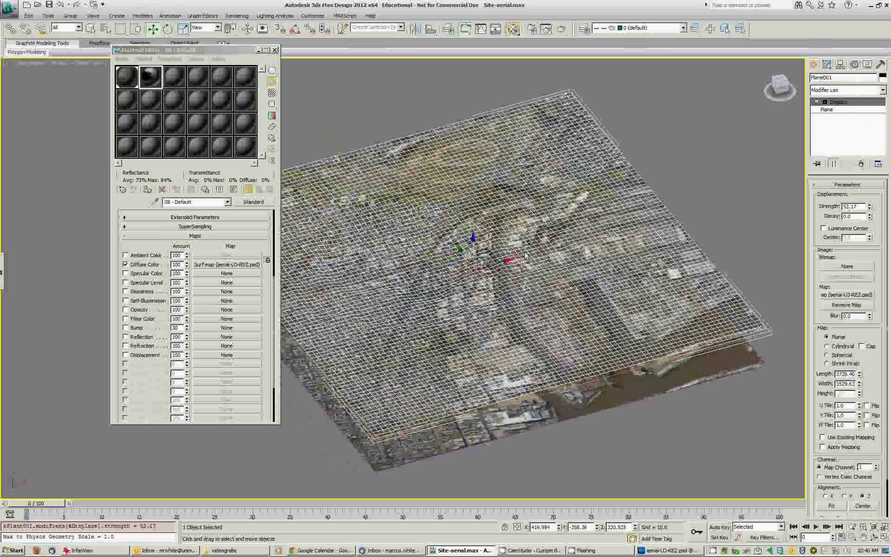
pyautogui.keyDown('alt'); pyautogui.moveTo(464, 315); pyautogui.dragTo(468, 260, button='middle'); pyautogui.keyUp('alt')
pyautogui.moveTo(872, 211); pyautogui.dragTo(878, 109)
pyautogui.moveTo(447, 249); pyautogui.dragTo(508, 269)
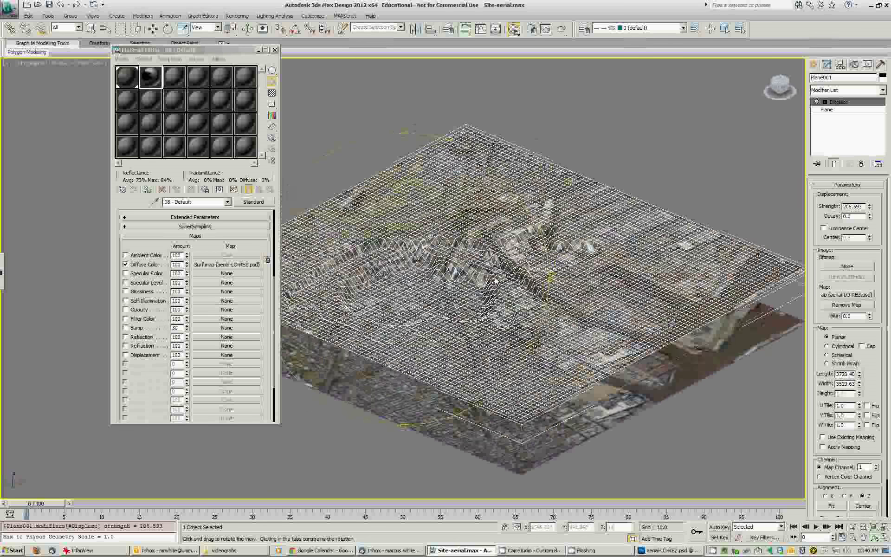
pyautogui.moveTo(441, 270); pyautogui.dragTo(568, 213)
# Step: Assign the blank default material in the third sample slot to the displaced plane
pyautogui.click(174, 76)
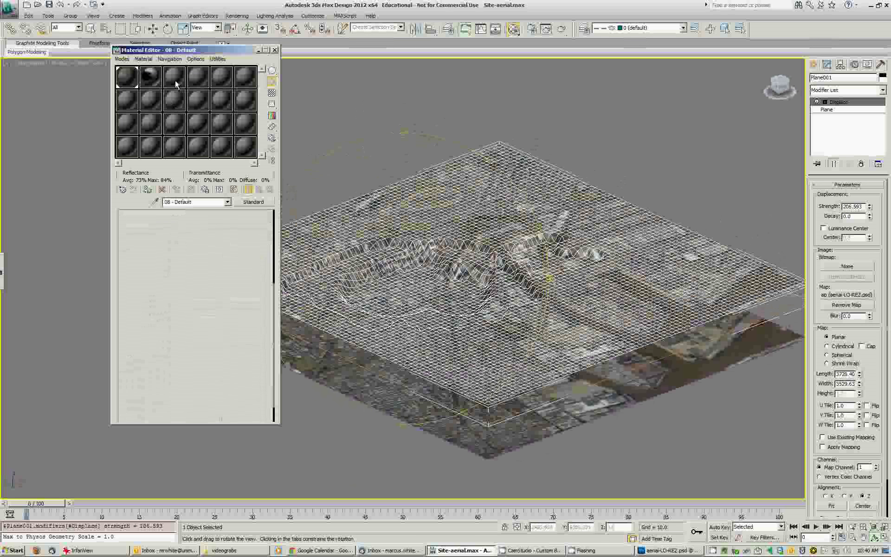
pyautogui.click(147, 190)
pyautogui.moveTo(460, 273)
pyautogui.mouseDown()
pyautogui.moveTo(446, 314)
pyautogui.moveTo(464, 278)
pyautogui.moveTo(465, 253)
pyautogui.moveTo(453, 269)
pyautogui.moveTo(462, 227)
pyautogui.moveTo(450, 297)
pyautogui.moveTo(432, 288)
pyautogui.moveTo(440, 308)
pyautogui.moveTo(457, 292)
pyautogui.mouseUp()
# Step: Invert the output of the Density Dist Surf map so that dark areas displace the plane upward
pyautogui.click(156, 78)
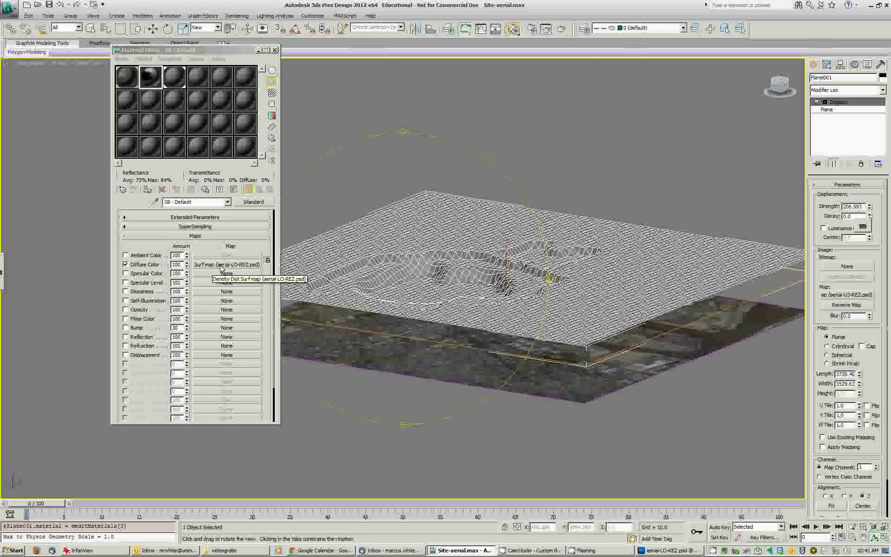
pyautogui.click(221, 269)
pyautogui.scroll(-3, 167, 276)
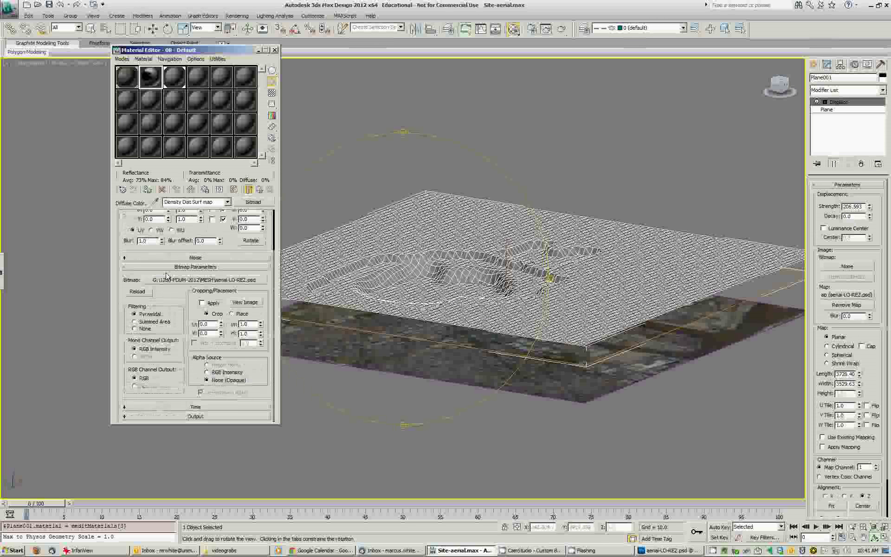
pyautogui.click(126, 416)
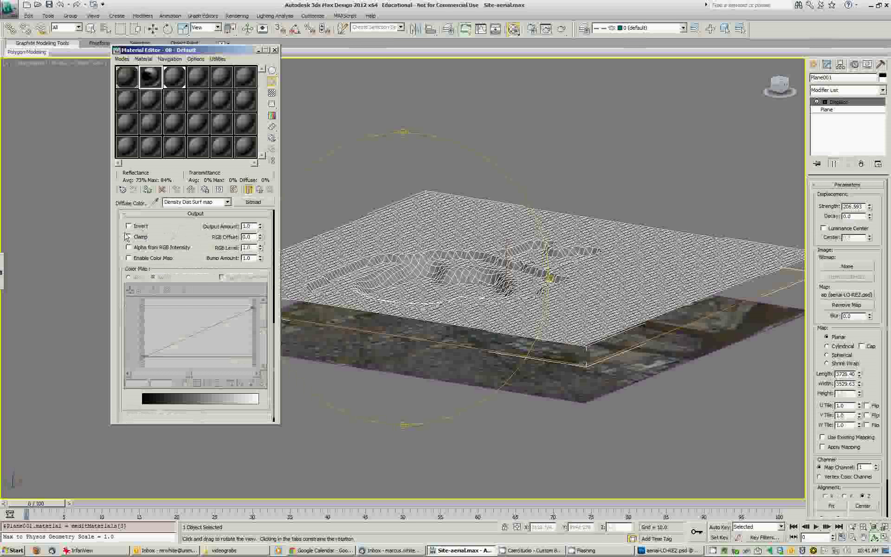
pyautogui.click(128, 225)
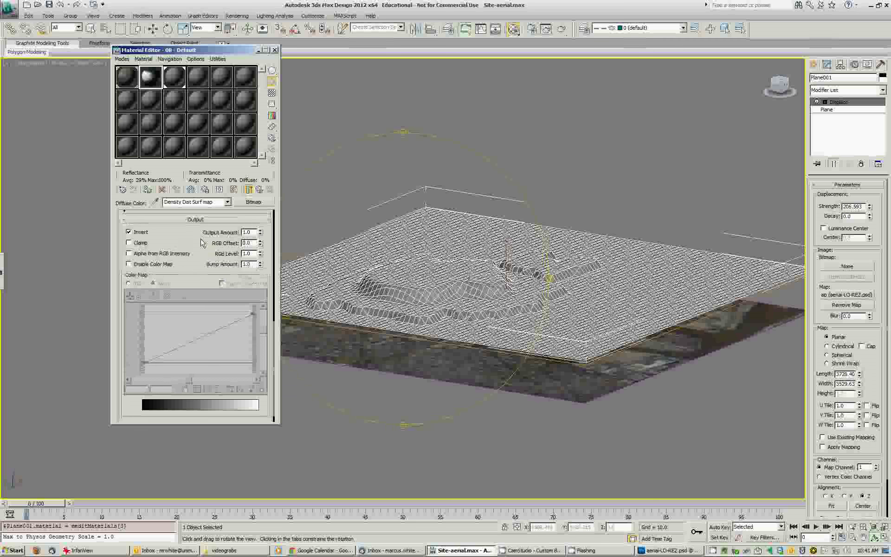
pyautogui.scroll(5, 202, 242)
pyautogui.scroll(3, 186, 242)
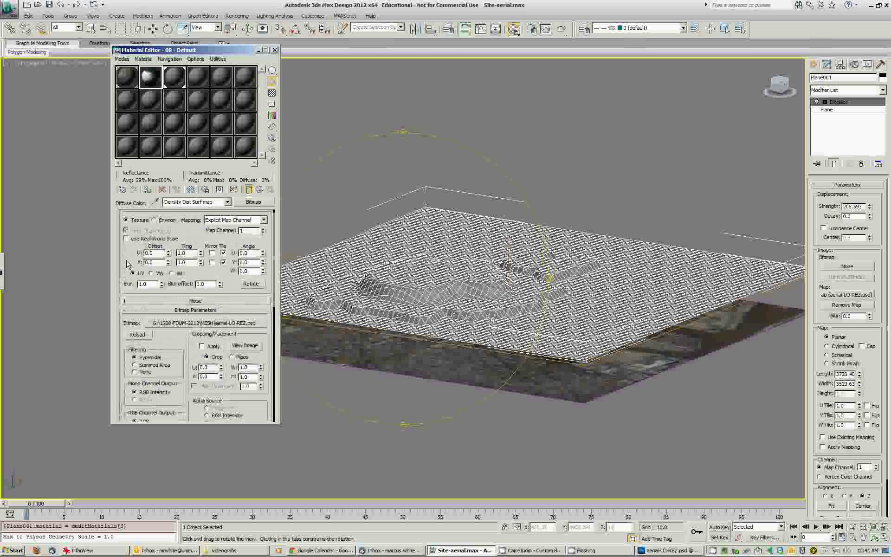
# Step: Re-evaluate the Displace modifier from the plane's base level and raise the displaced plane about 45 units above the aerial image
pyautogui.scroll(1, 129, 262)
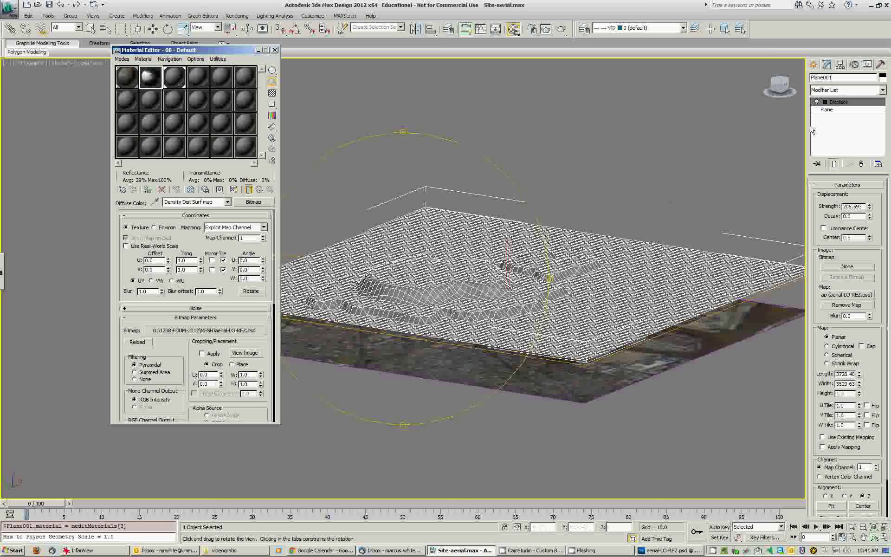
pyautogui.click(826, 110)
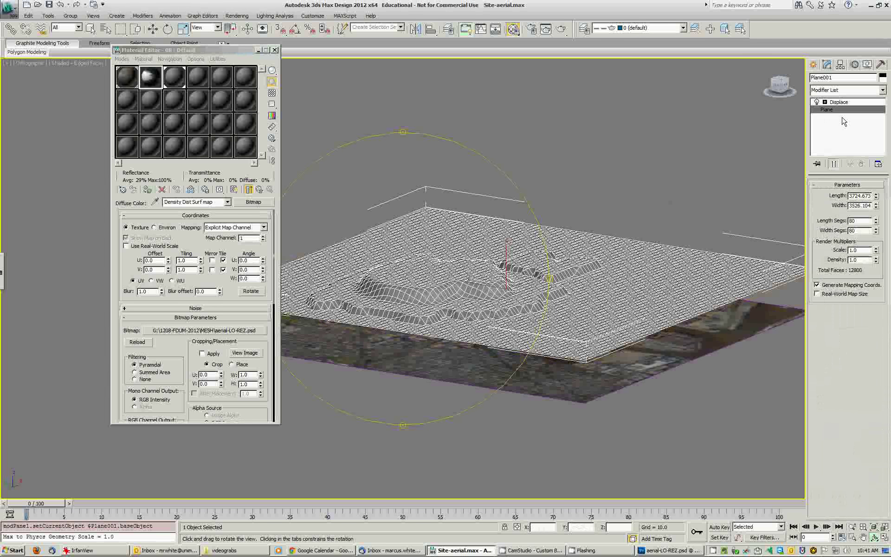
pyautogui.click(838, 102)
pyautogui.moveTo(479, 287); pyautogui.dragTo(500, 294)
pyautogui.press('w')
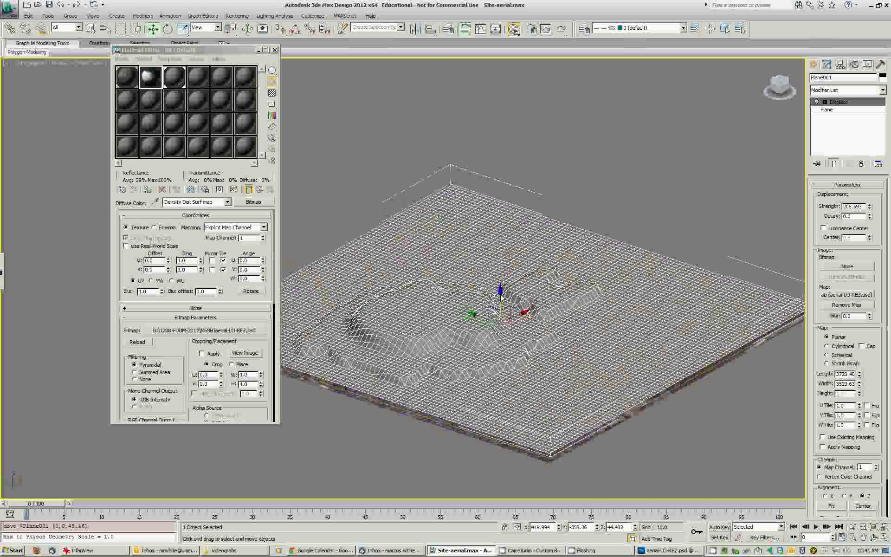
pyautogui.scroll(-2, 510, 299)
pyautogui.scroll(5, 559, 305)
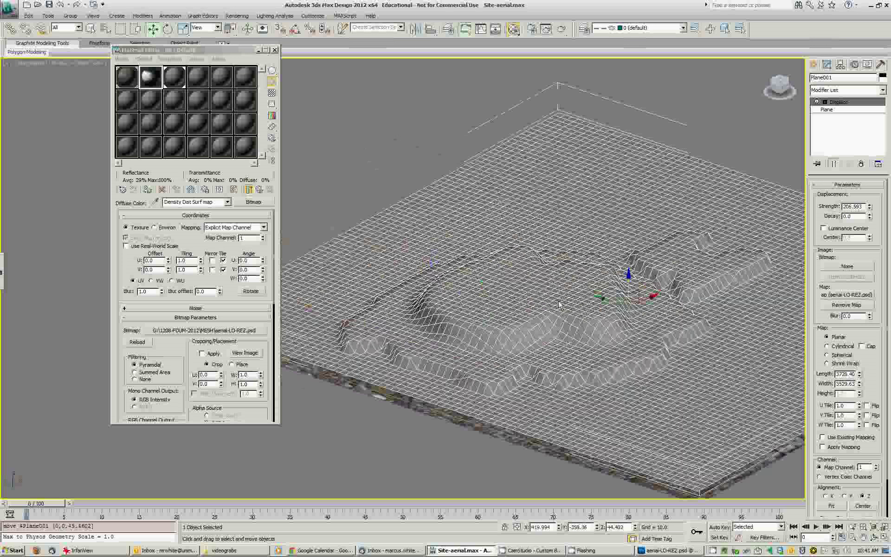
# Step: Try drawing a box about 237 long, 140 wide and 238 high in the middle of the displaced surface
pyautogui.scroll(3, 559, 305)
pyautogui.hotkey('ctrl', 'r')
pyautogui.moveTo(468, 274); pyautogui.dragTo(538, 283)
pyautogui.click(813, 64)
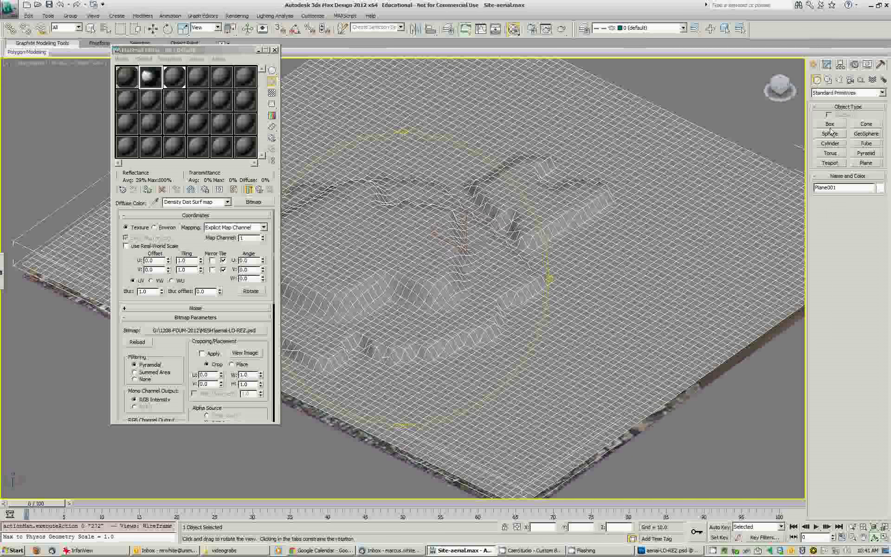
pyautogui.click(828, 124)
pyautogui.moveTo(407, 297); pyautogui.dragTo(381, 303)
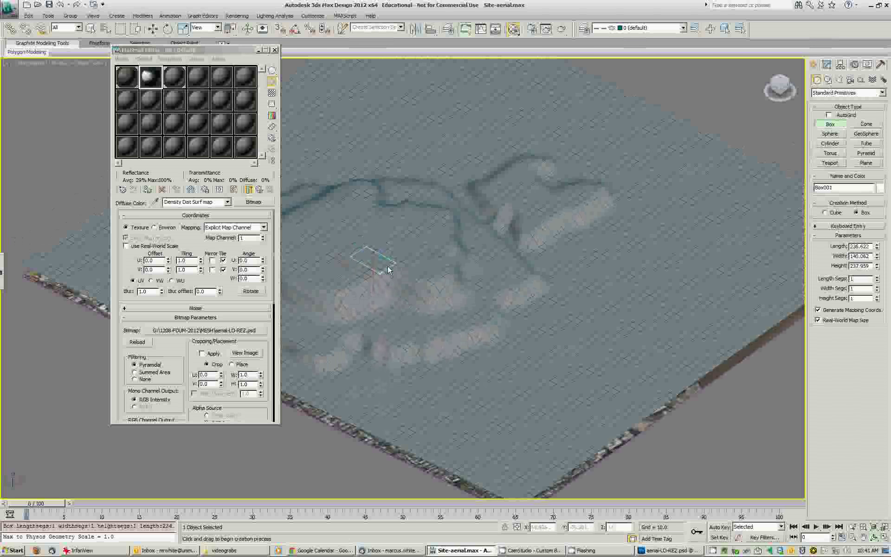
pyautogui.click(388, 269)
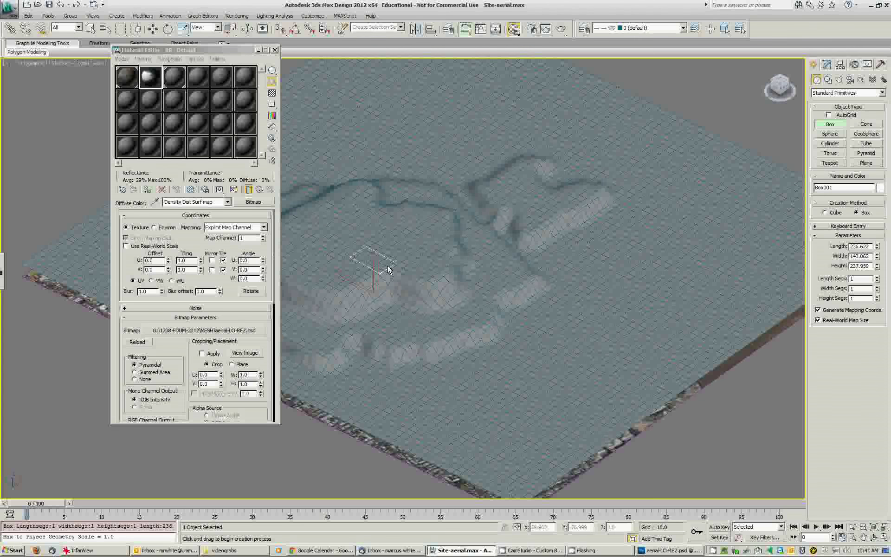
pyautogui.rightClick(387, 270)
pyautogui.rightClick(447, 250)
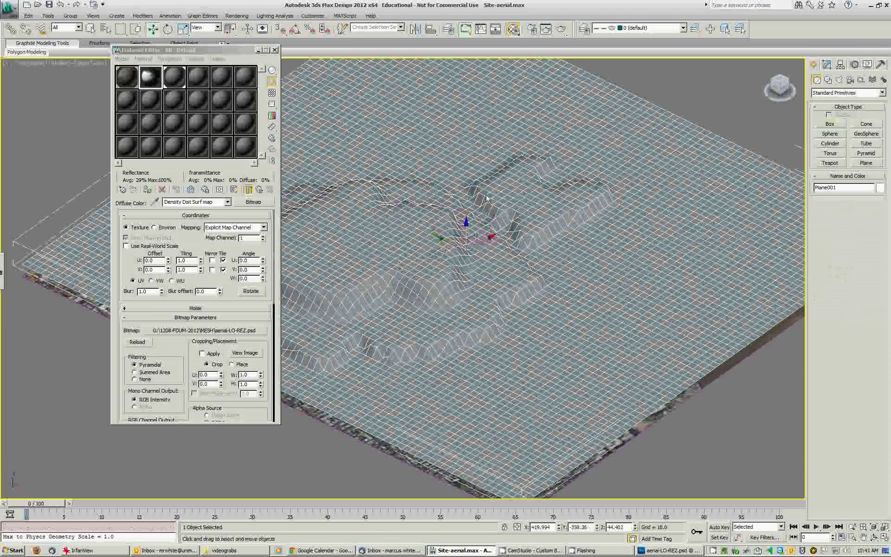
pyautogui.scroll(2, 469, 148)
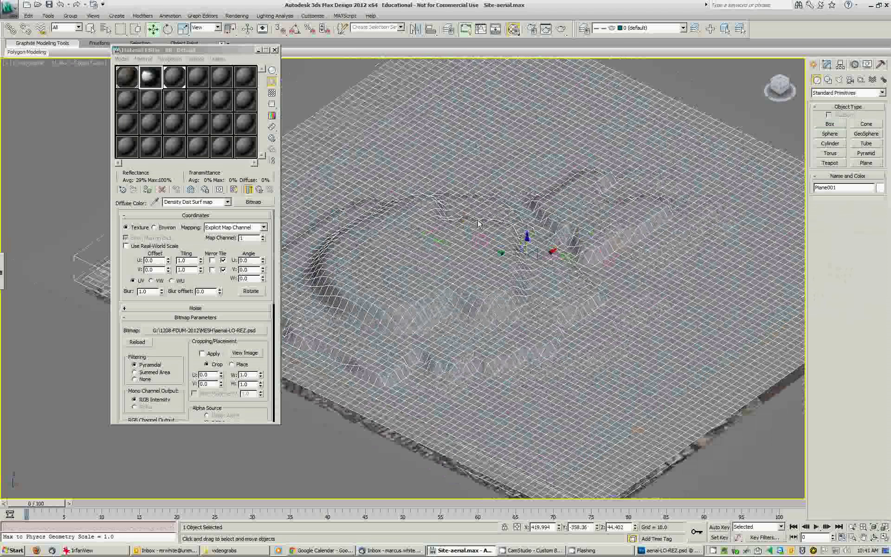
pyautogui.scroll(-1, 534, 195)
pyautogui.scroll(2, 472, 188)
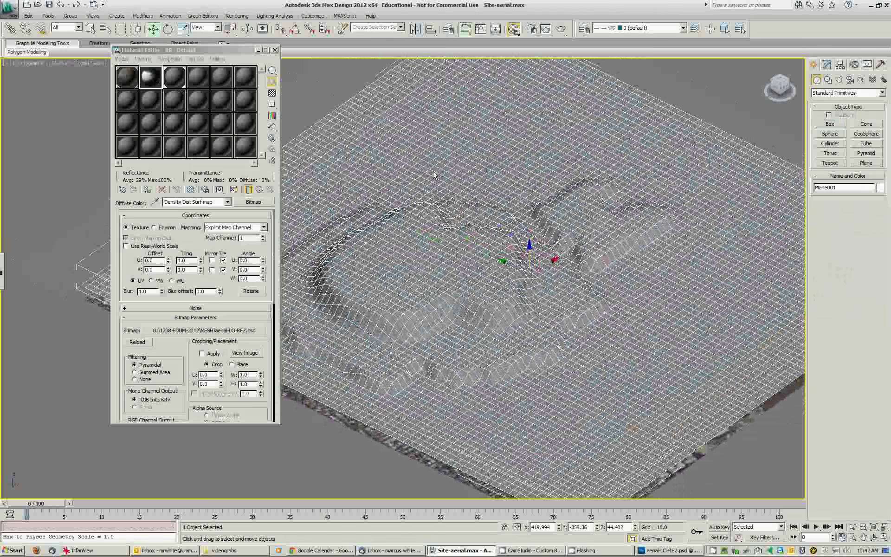
pyautogui.scroll(-1, 506, 283)
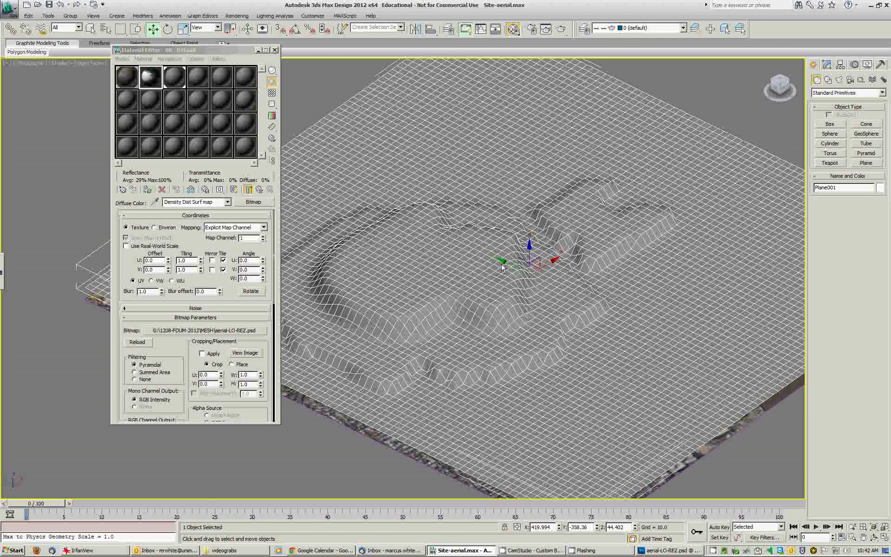
pyautogui.scroll(-2, 500, 240)
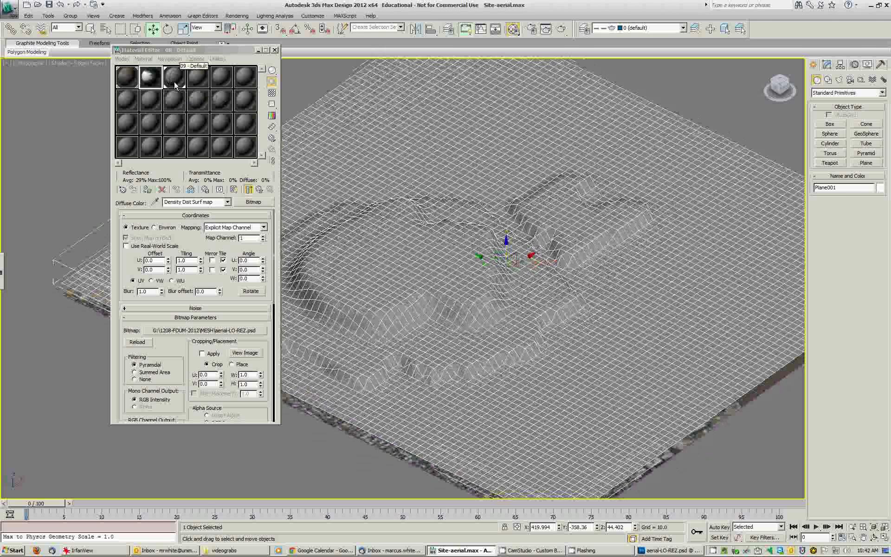
pyautogui.moveTo(384, 213); pyautogui.dragTo(431, 209, button='middle')
pyautogui.moveTo(430, 275); pyautogui.dragTo(336, 311, button='middle')
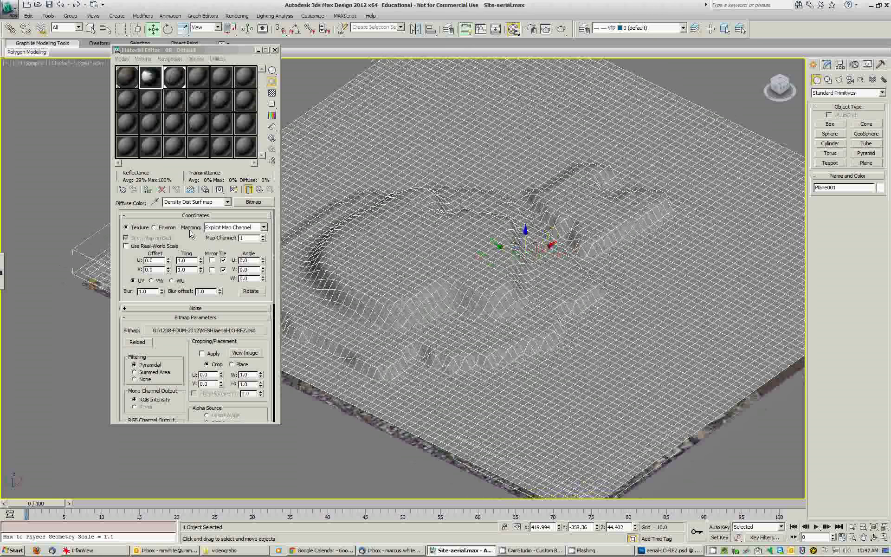
# Step: Rename the plane's default material in the third sample slot as "DDS-coloured map"
pyautogui.click(172, 78)
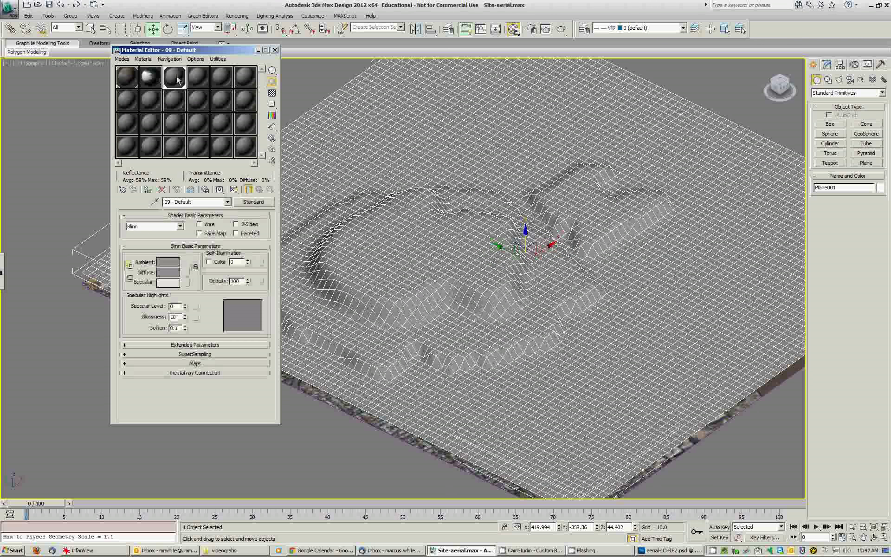
pyautogui.click(200, 204)
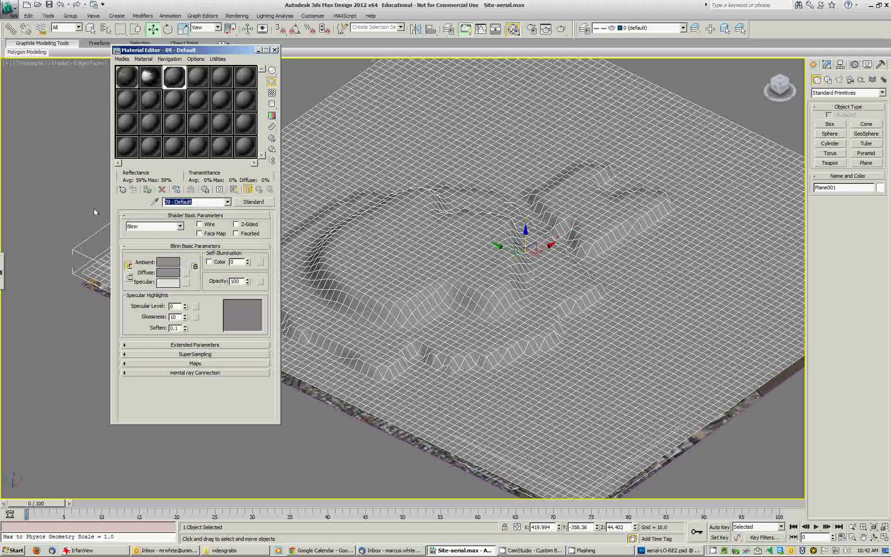
pyautogui.write('DS')
pyautogui.press('BackSpace')
pyautogui.write('DS')
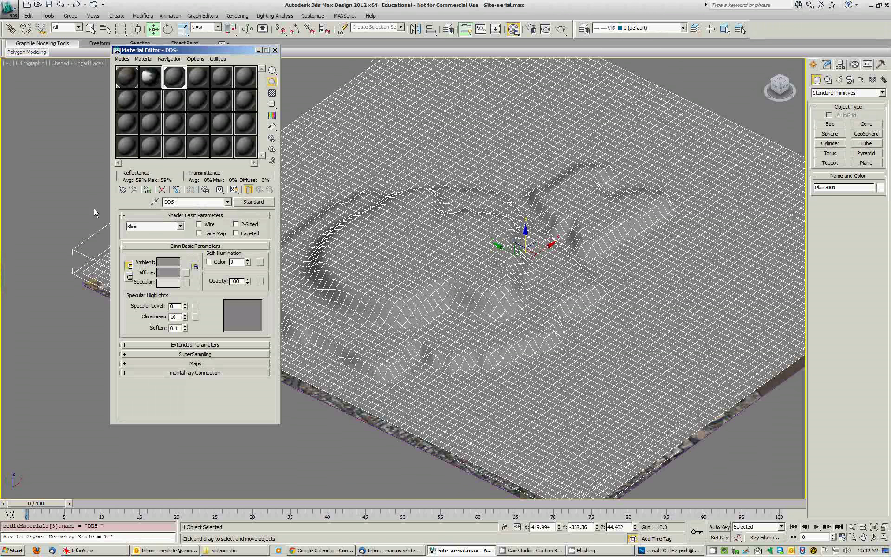
pyautogui.write('-colourd')
pyautogui.press('BackSpace')
pyautogui.write('ed map')
# Step: Add a Gradient Ramp as the material's diffuse color map and assign the material to the displaced plane
pyautogui.click(205, 364)
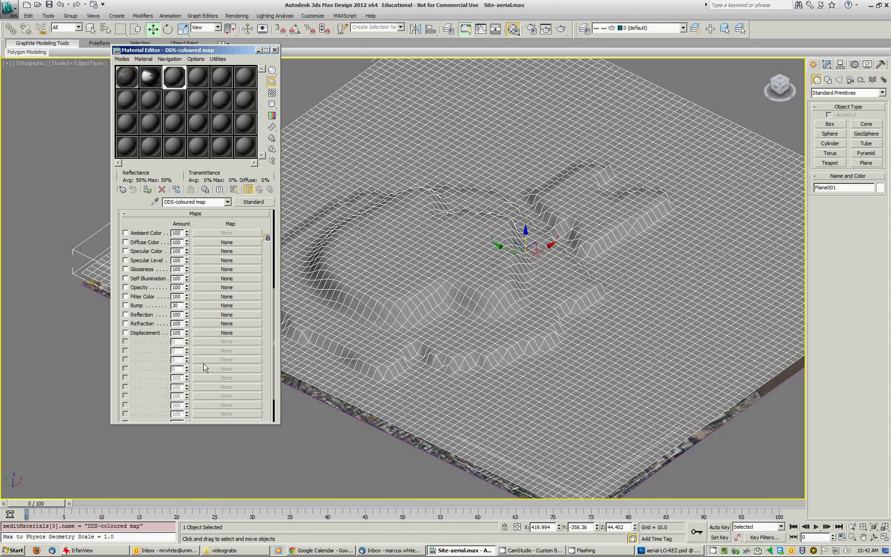
pyautogui.click(202, 241)
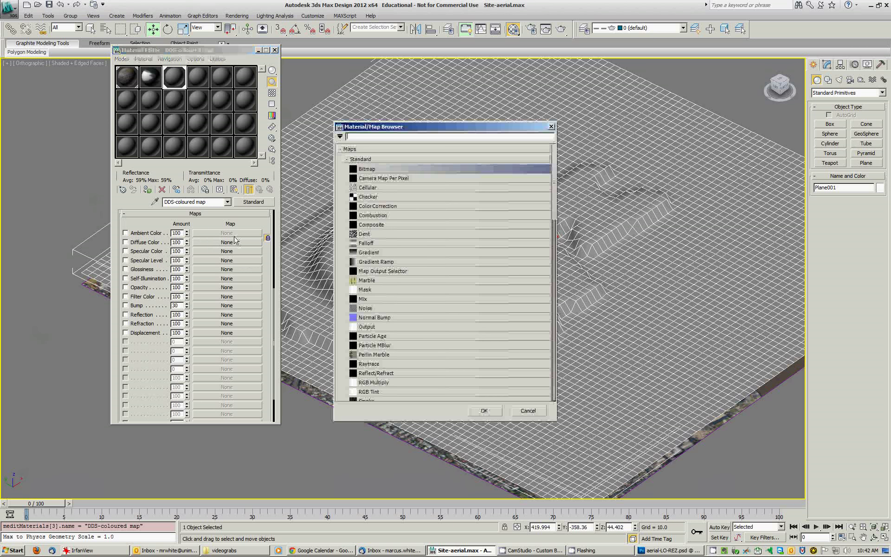
pyautogui.doubleClick(392, 262)
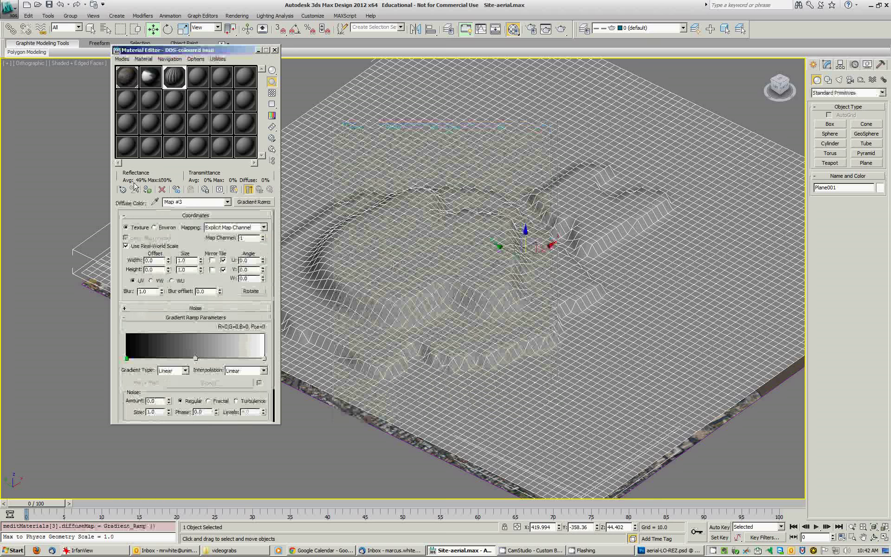
pyautogui.click(148, 190)
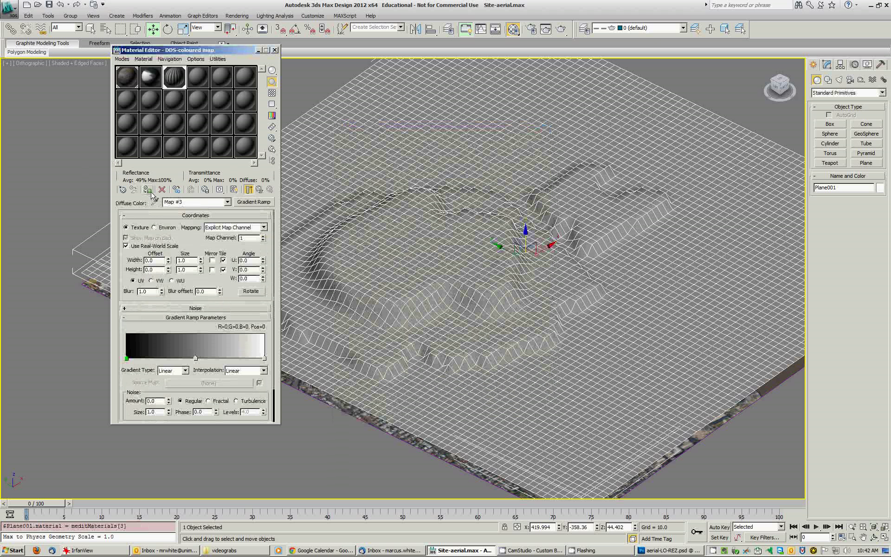
# Step: Turn off real-world scale for the gradient ramp map and display it shaded on the plane in the viewport
pyautogui.click(126, 246)
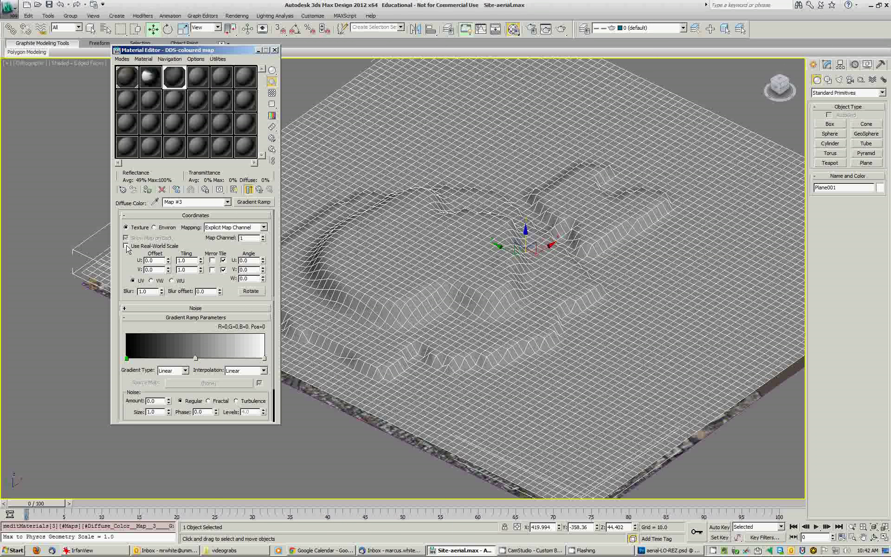
pyautogui.scroll(-5, 459, 274)
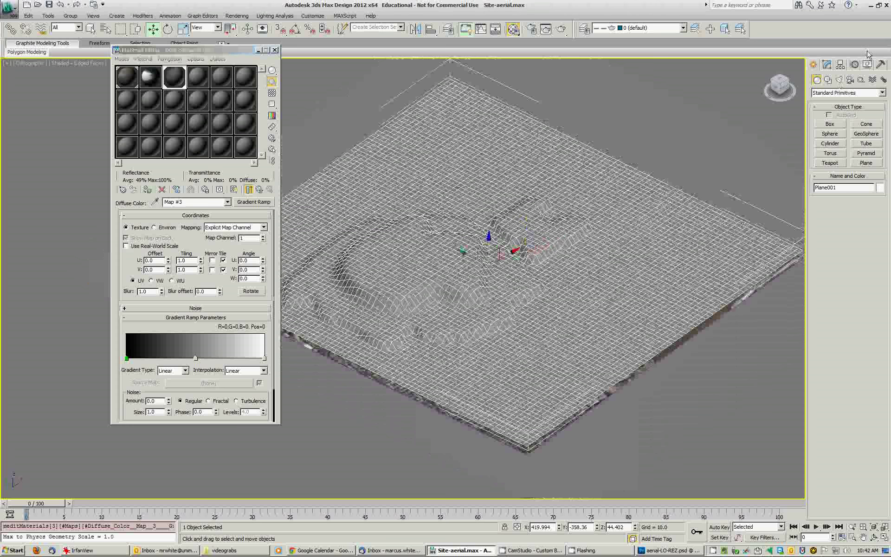
pyautogui.click(827, 65)
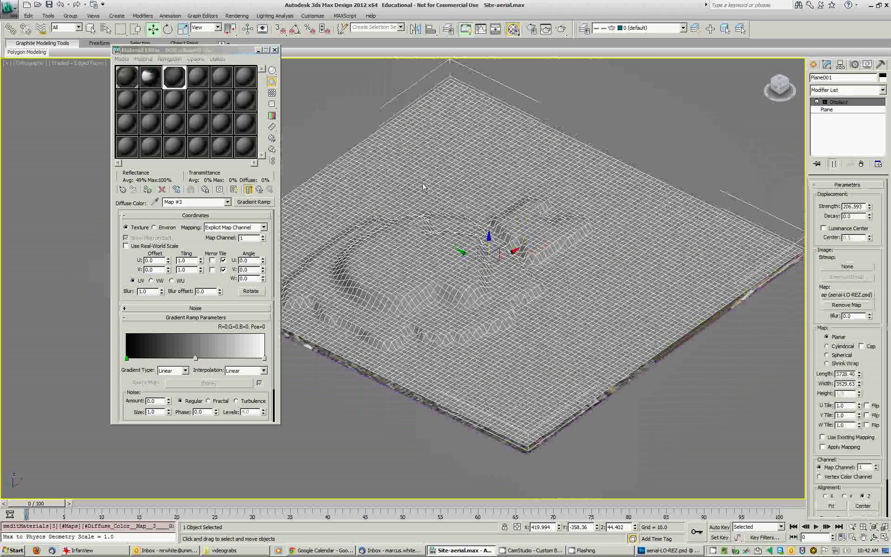
pyautogui.click(233, 190)
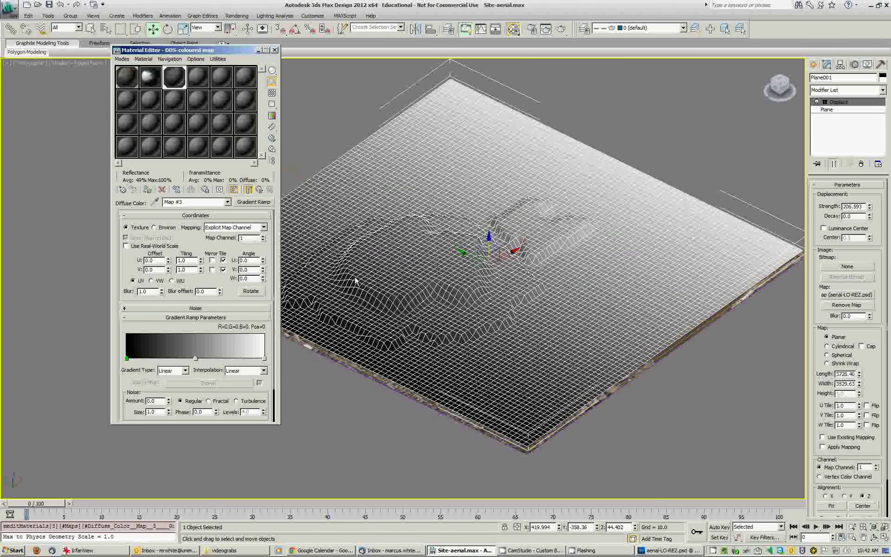
pyautogui.moveTo(517, 213); pyautogui.dragTo(522, 236, button='middle')
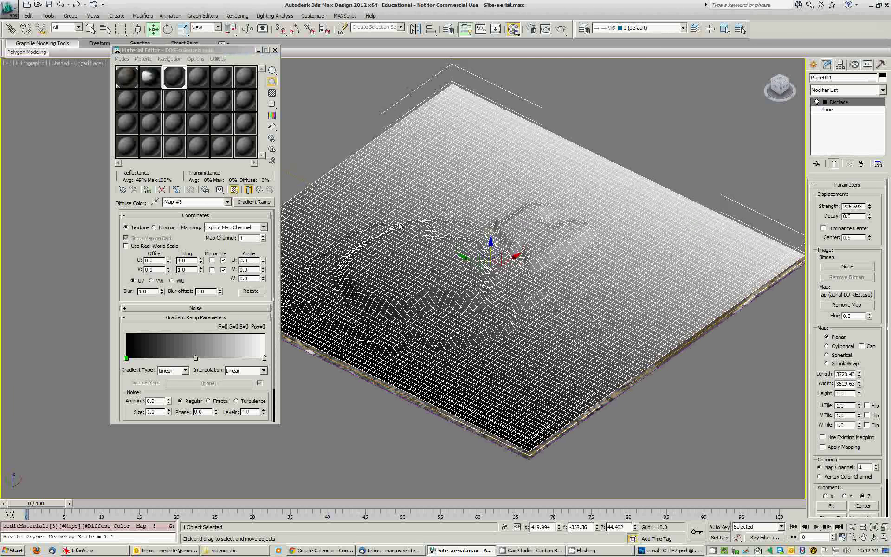
# Step: Add a UVW Map modifier above the plane's Displace modifier and turn off its real-world map size
pyautogui.click(833, 90)
pyautogui.press('u')
pyautogui.press('u')
pyautogui.press('Return')
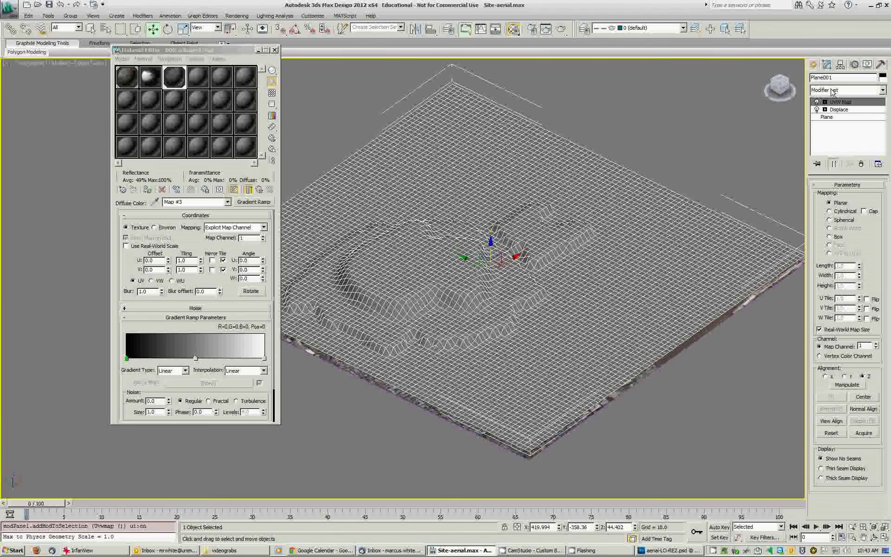
pyautogui.click(819, 329)
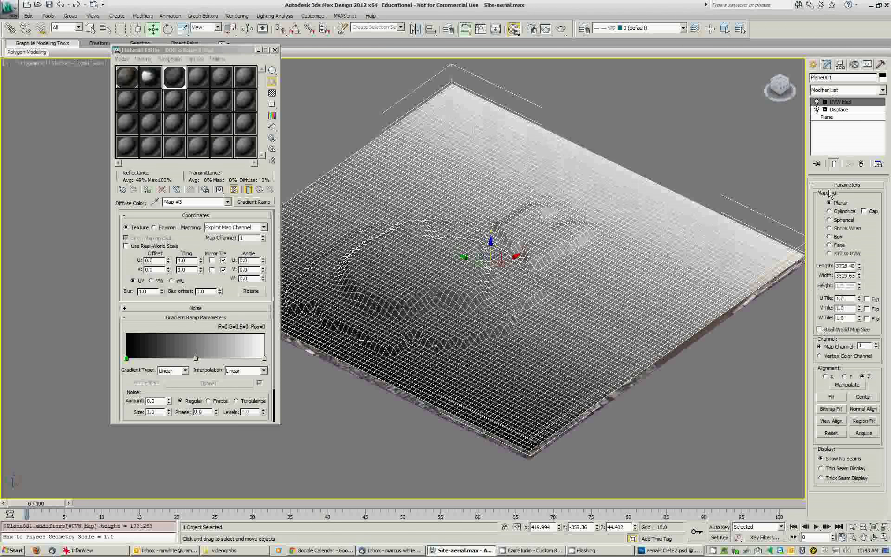
# Step: Align the planar UVW mapping to the X axis and fit it to the surface so the gradient follows the height
pyautogui.click(826, 377)
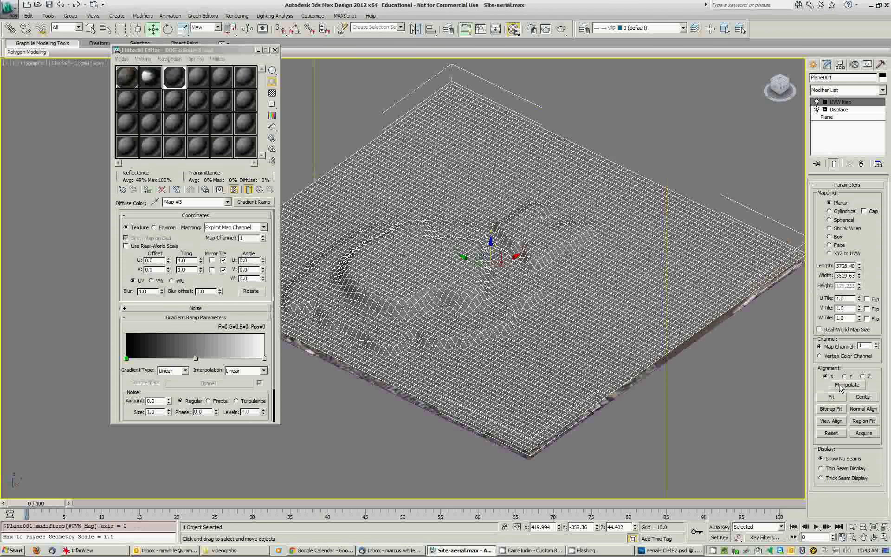
pyautogui.click(831, 397)
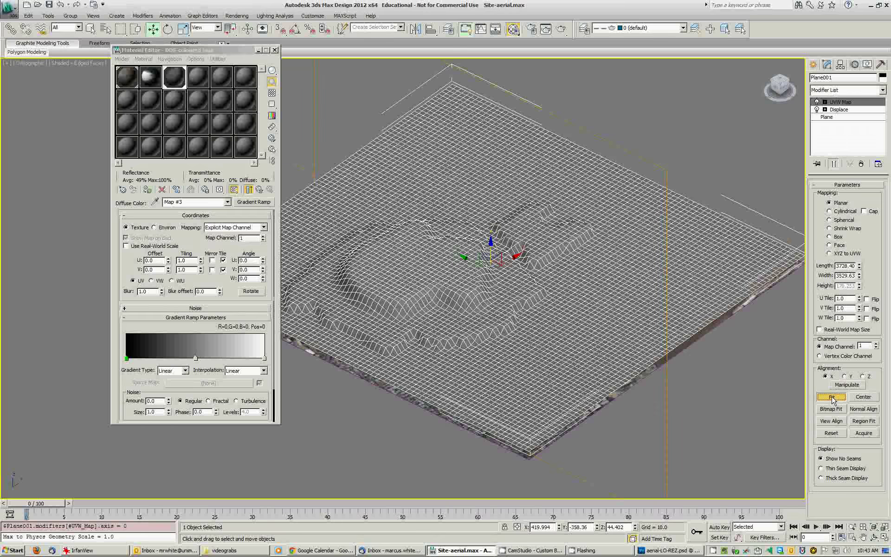
pyautogui.keyDown('alt'); pyautogui.moveTo(587, 261); pyautogui.dragTo(596, 254, button='middle'); pyautogui.keyUp('alt')
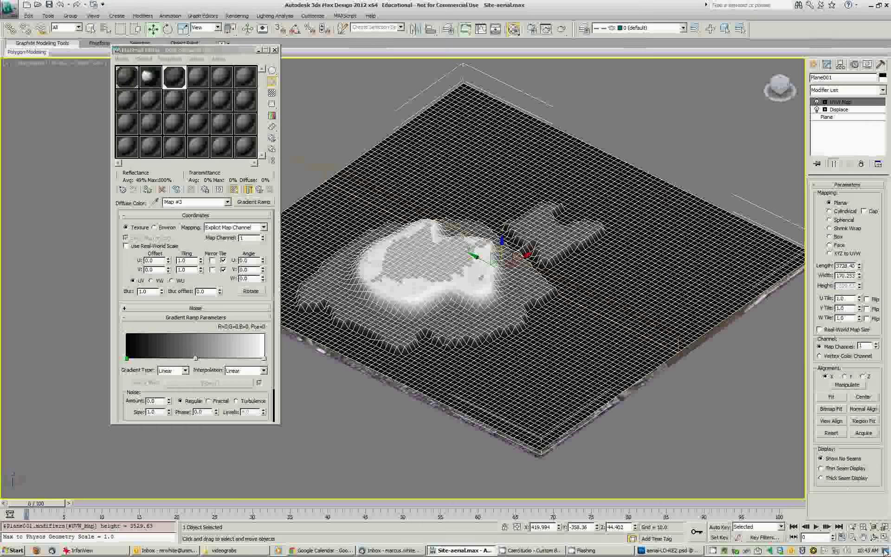
pyautogui.keyDown('alt'); pyautogui.moveTo(423, 204); pyautogui.dragTo(427, 275, button='middle'); pyautogui.keyUp('alt')
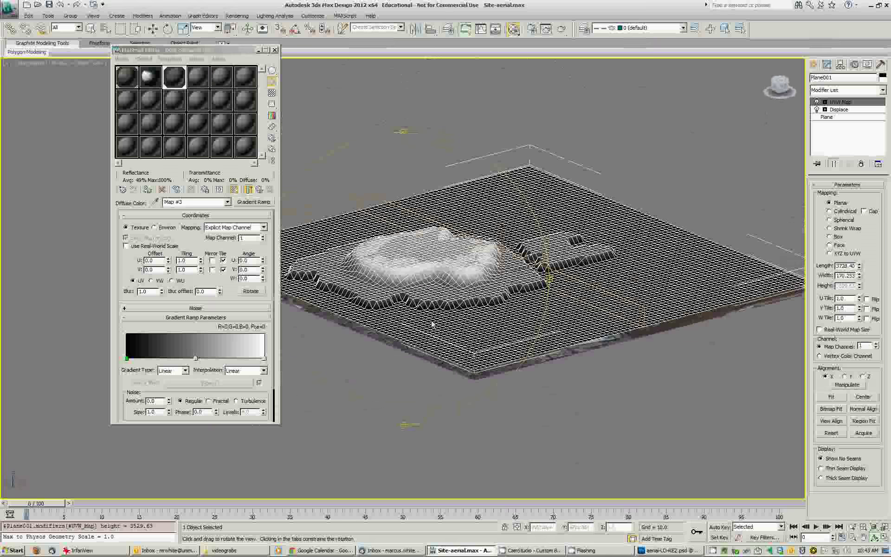
# Step: Reverse the gradient ramp by setting its start flag at position 0 to white and its end flag at 100 to black
pyautogui.click(128, 360)
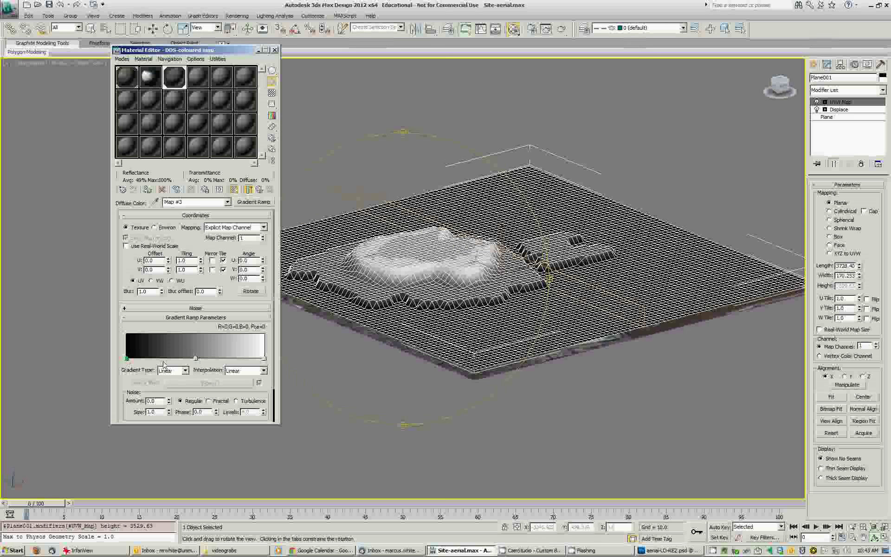
pyautogui.doubleClick(127, 360)
pyautogui.moveTo(271, 58); pyautogui.dragTo(274, 132)
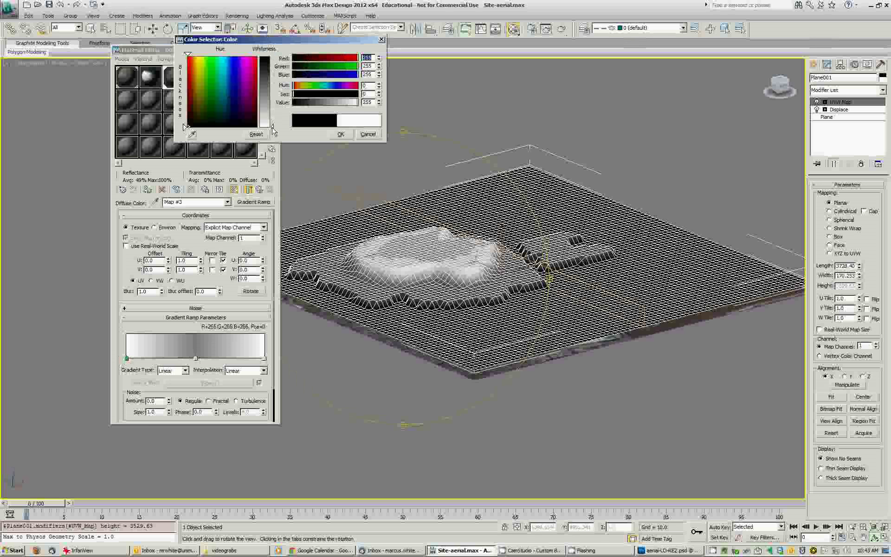
pyautogui.click(340, 134)
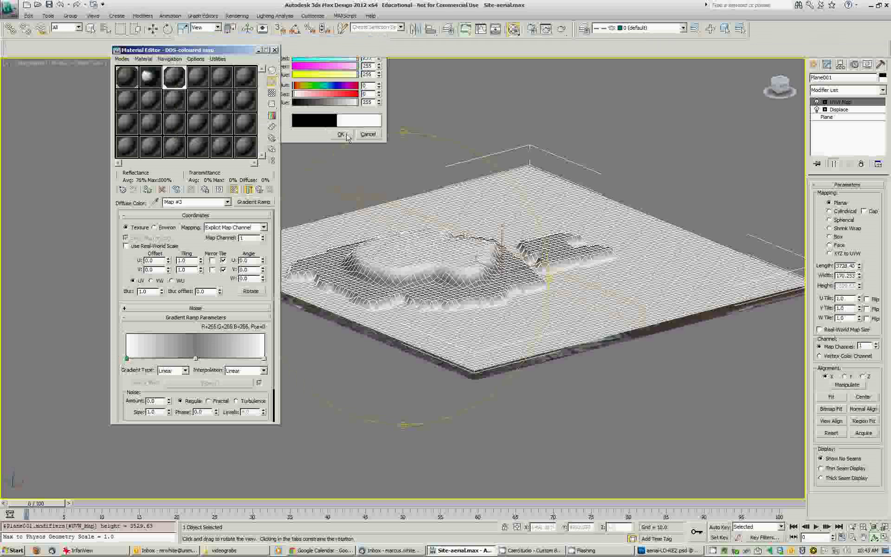
pyautogui.doubleClick(264, 359)
pyautogui.moveTo(273, 129); pyautogui.dragTo(272, 59)
pyautogui.click(340, 134)
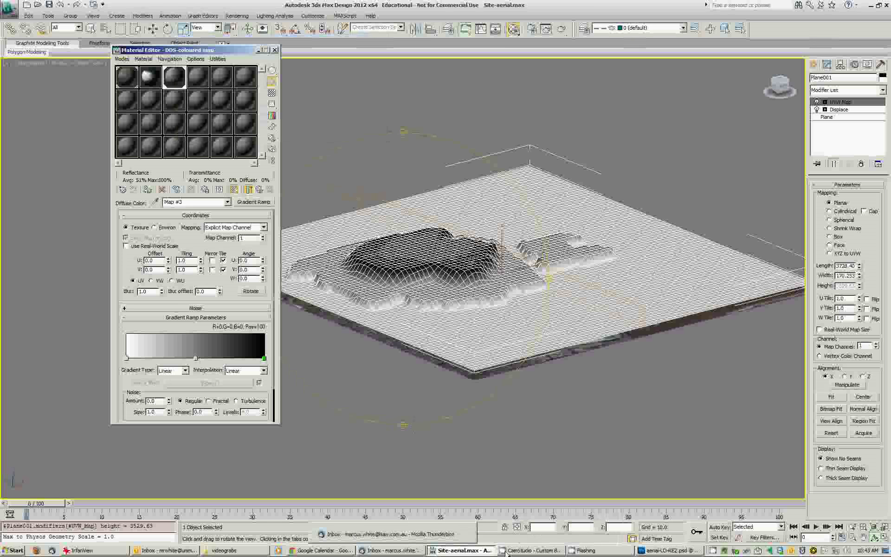
pyautogui.click(639, 551)
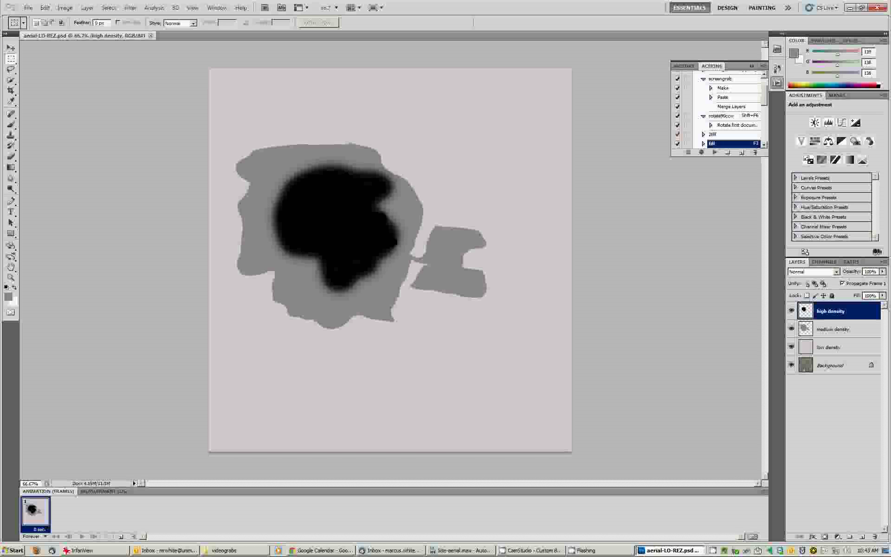
pyautogui.click(462, 551)
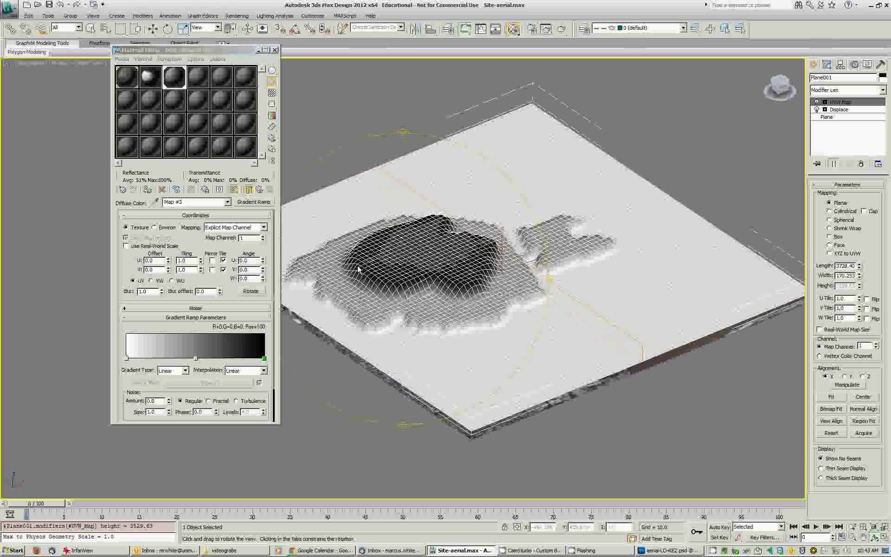
# Step: Add a gradient ramp flag at position 24 and colour it hot pink (R 248, G 10, B 144)
pyautogui.scroll(2, 417, 218)
pyautogui.scroll(5, 406, 296)
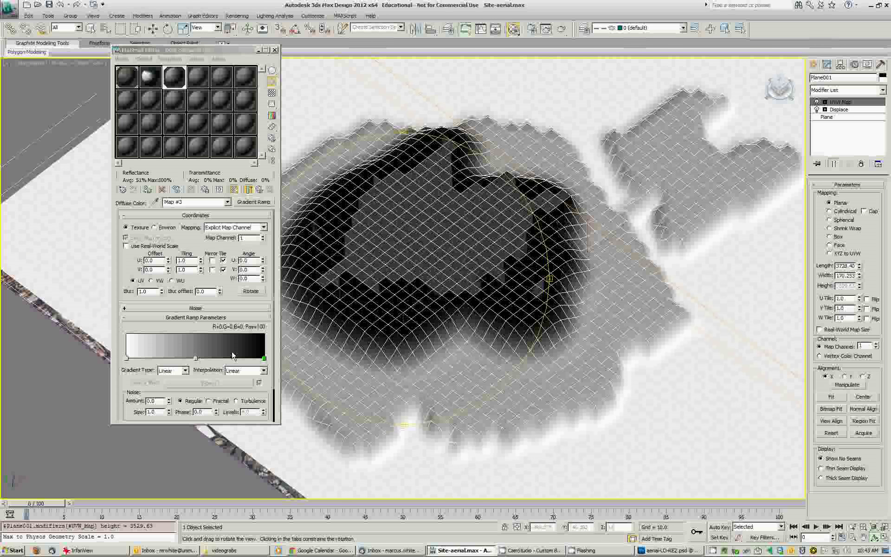
pyautogui.doubleClick(160, 358)
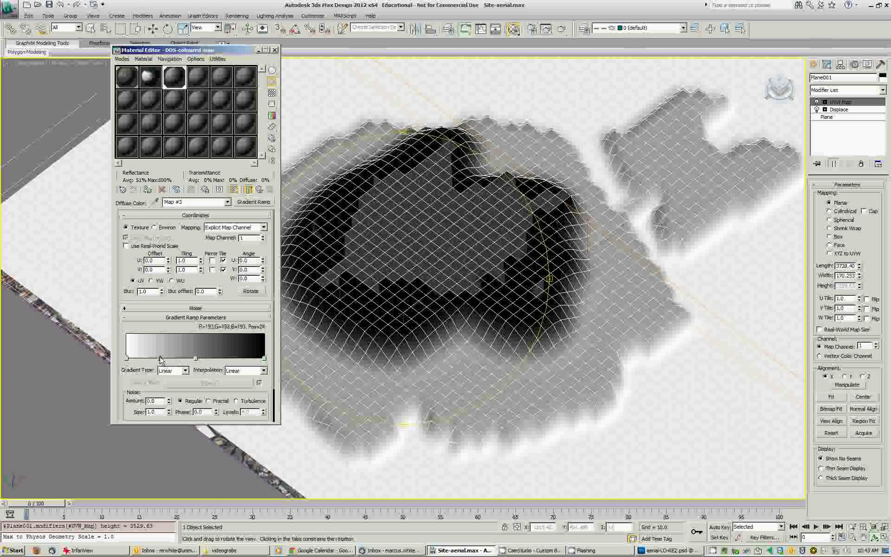
pyautogui.click(250, 58)
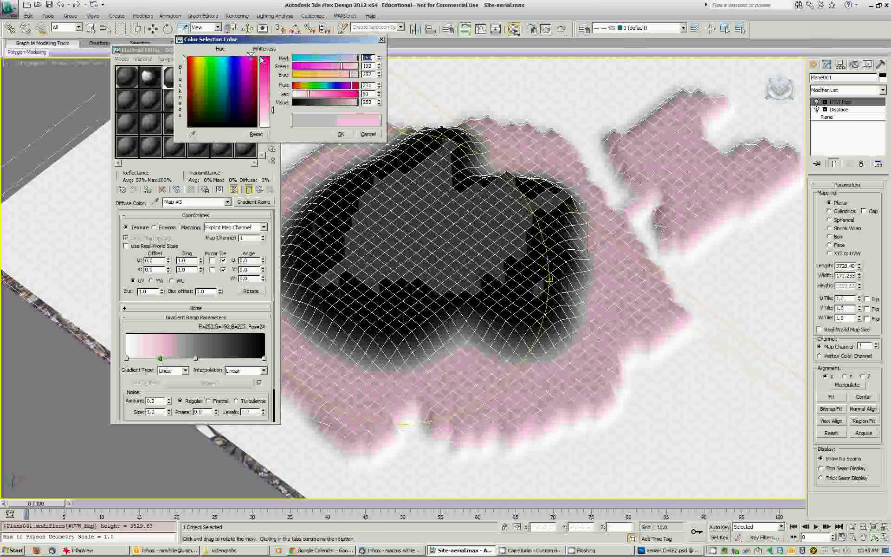
pyautogui.click(266, 58)
pyautogui.click(342, 135)
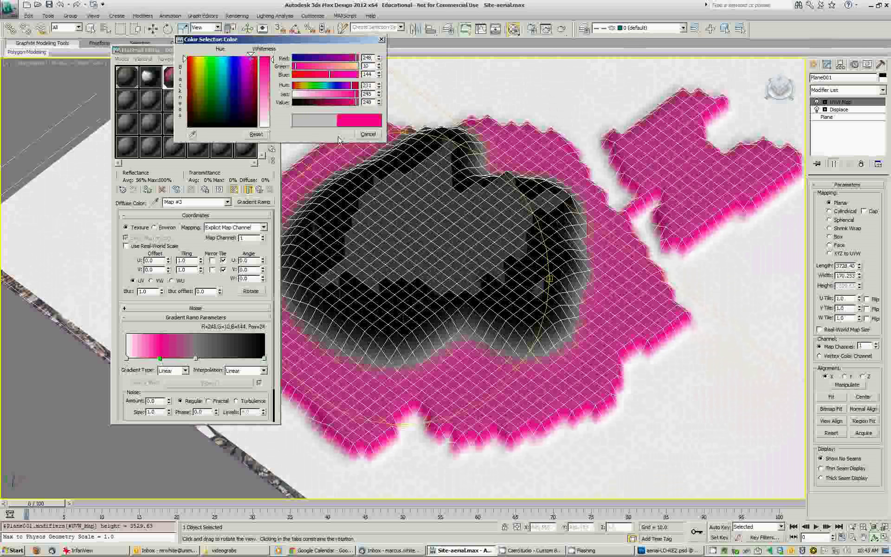
# Step: Colour the gradient ramp's middle flag at position 50 light green and its end flag at 100 blue (R 0, G 58, B 245)
pyautogui.doubleClick(195, 358)
pyautogui.moveTo(222, 83); pyautogui.dragTo(209, 60)
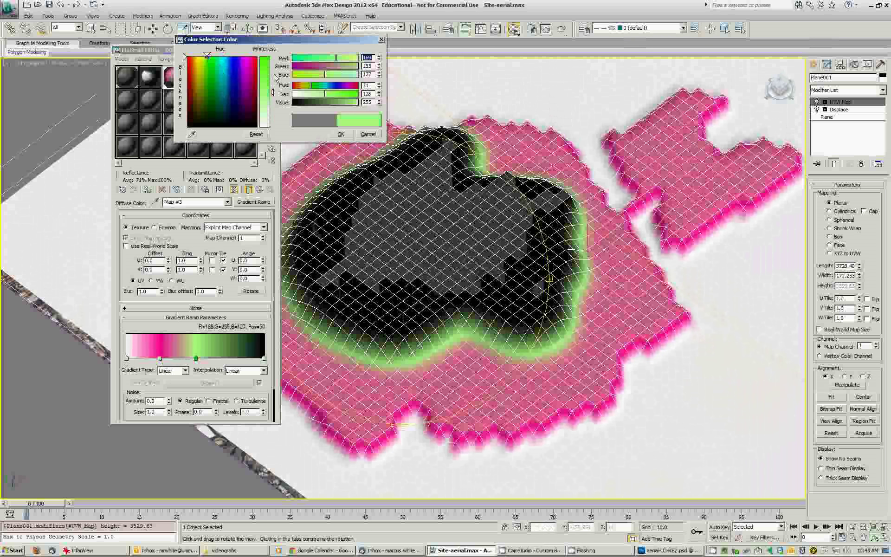
pyautogui.click(341, 134)
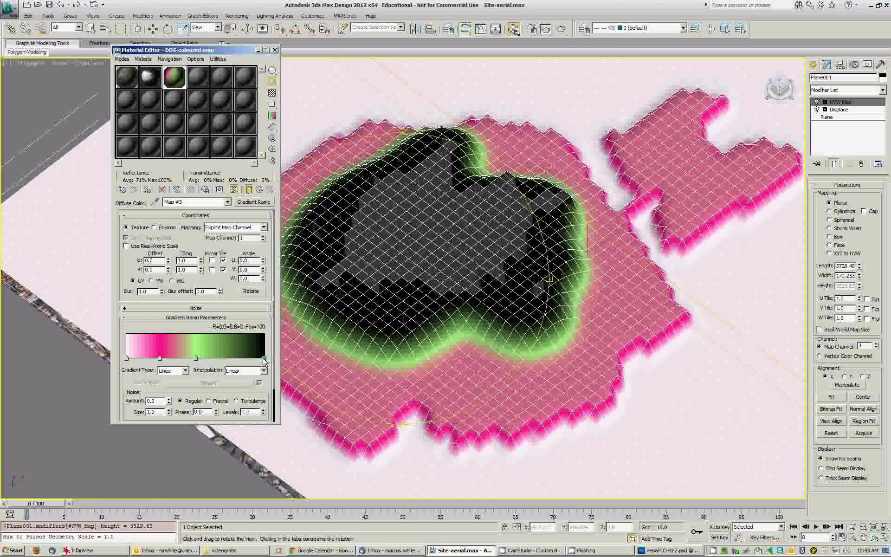
pyautogui.doubleClick(264, 358)
pyautogui.moveTo(236, 75); pyautogui.dragTo(234, 62)
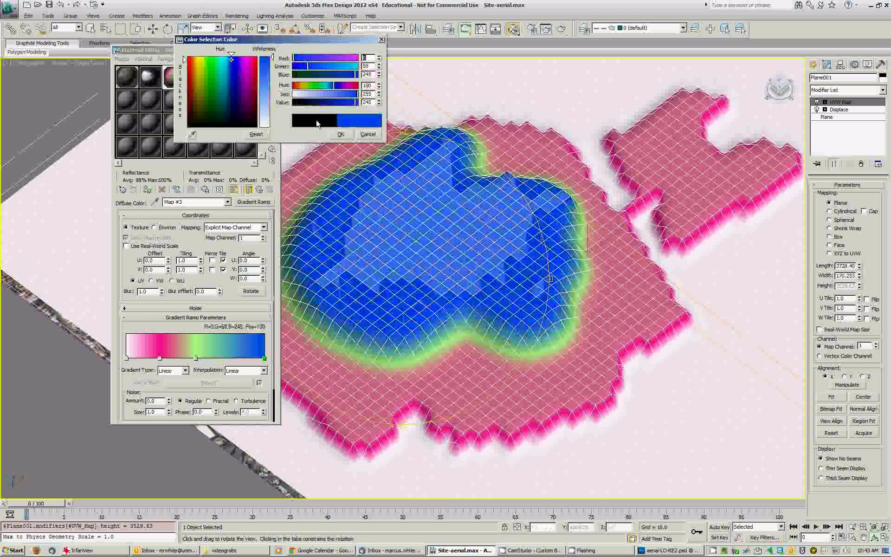
pyautogui.click(341, 134)
pyautogui.scroll(-4, 428, 224)
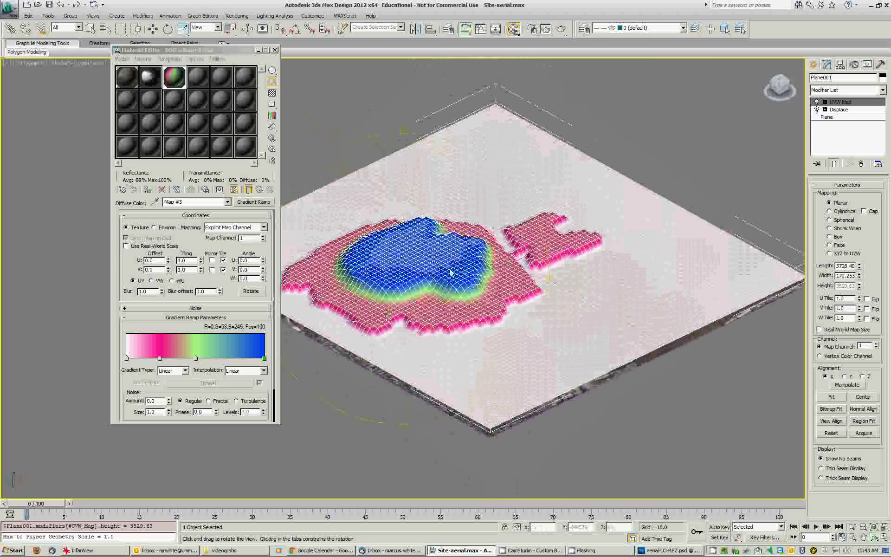
pyautogui.scroll(2, 431, 258)
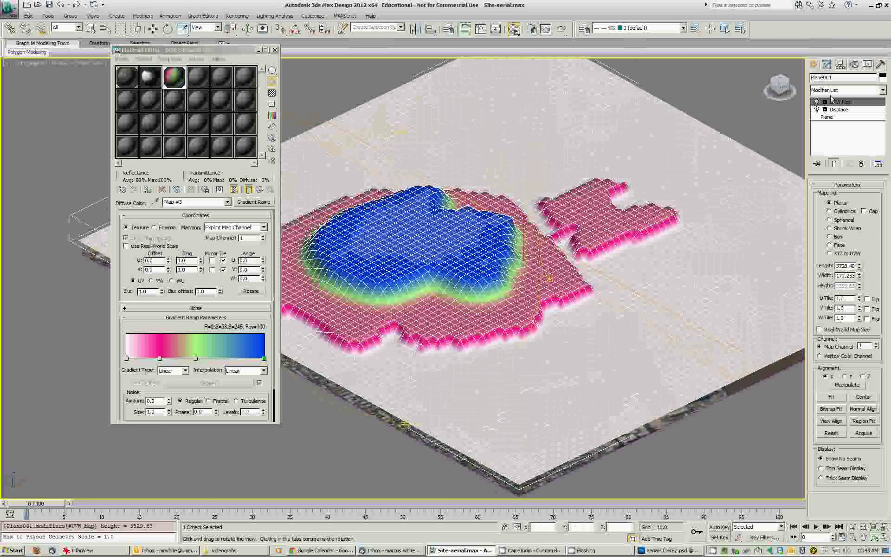
# Step: Set the blur of the plane's Displace modifier to 0.46 to smooth the surface's steps
pyautogui.click(838, 109)
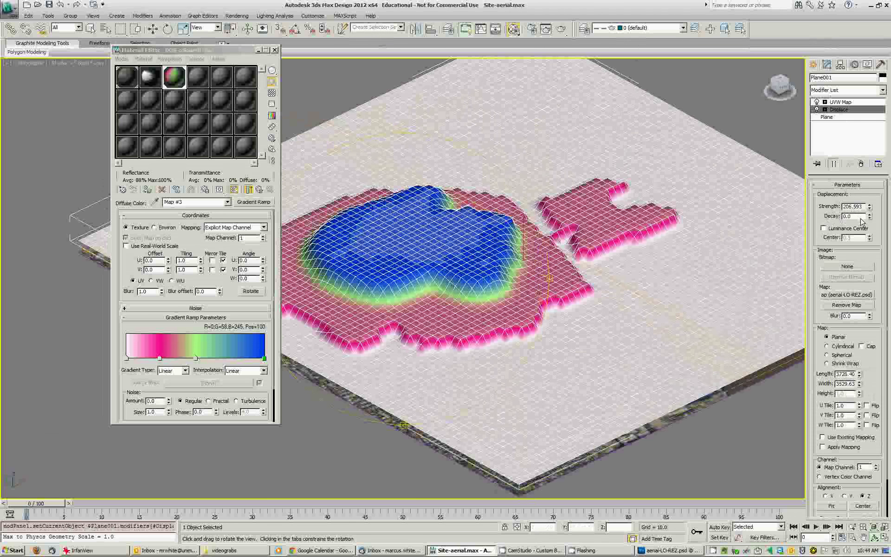
pyautogui.moveTo(870, 318); pyautogui.dragTo(805, 312)
pyautogui.moveTo(523, 294); pyautogui.dragTo(504, 283)
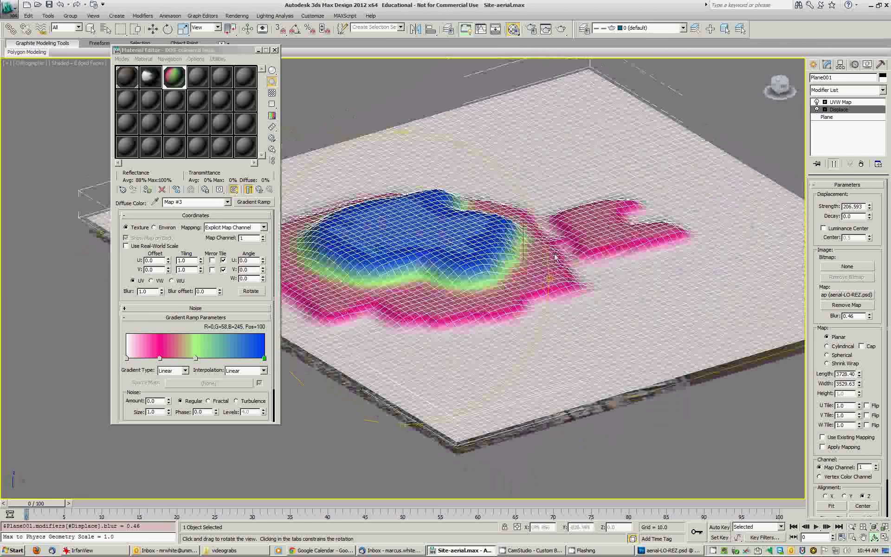
pyautogui.moveTo(441, 257); pyautogui.dragTo(443, 293)
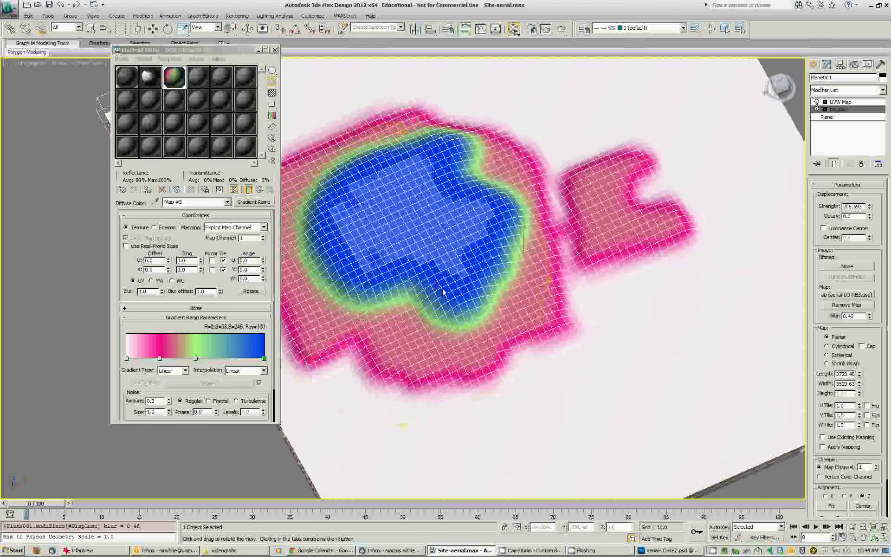
pyautogui.scroll(-3, 364, 277)
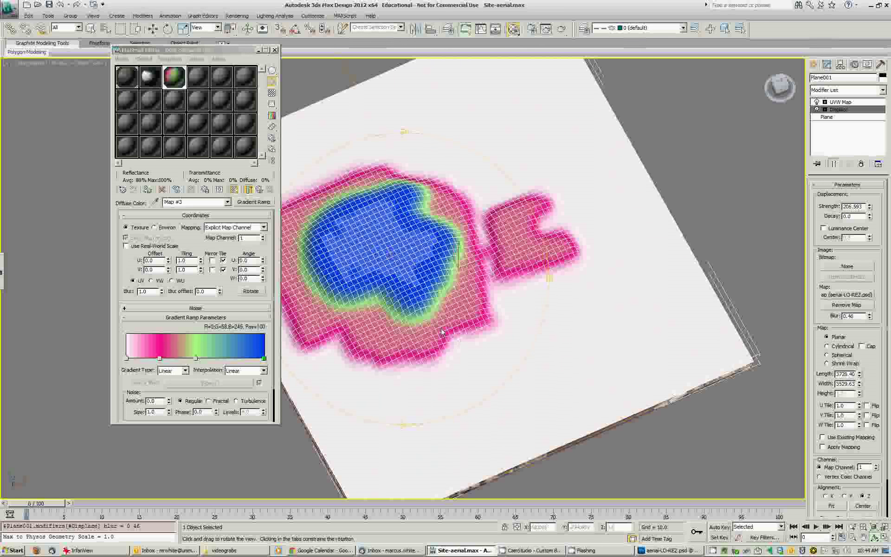
pyautogui.scroll(3, 459, 311)
pyautogui.moveTo(458, 308); pyautogui.dragTo(425, 287)
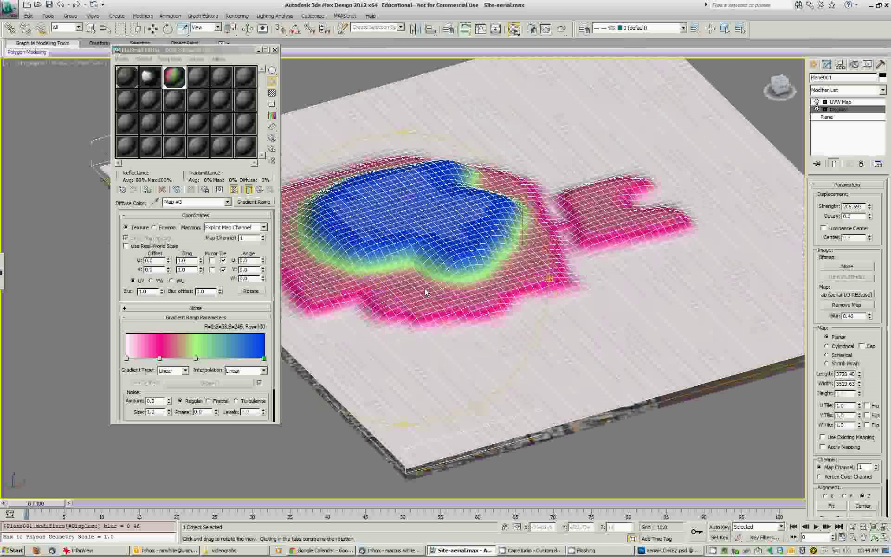
# Step: Switch to Photoshop and hide the low density layer of aerial-LO-REZ.psd, keeping the Background aerial image shown
pyautogui.click(673, 550)
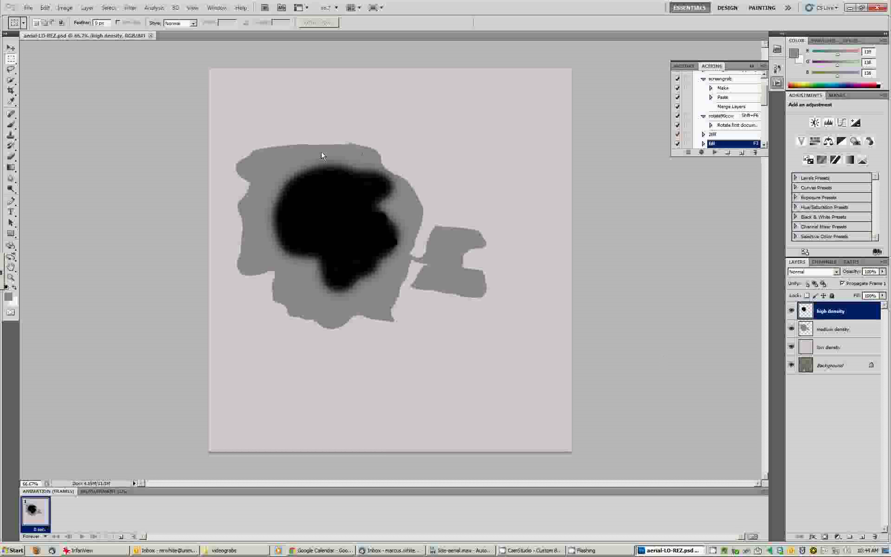
pyautogui.click(791, 365)
pyautogui.click(791, 347)
pyautogui.click(791, 365)
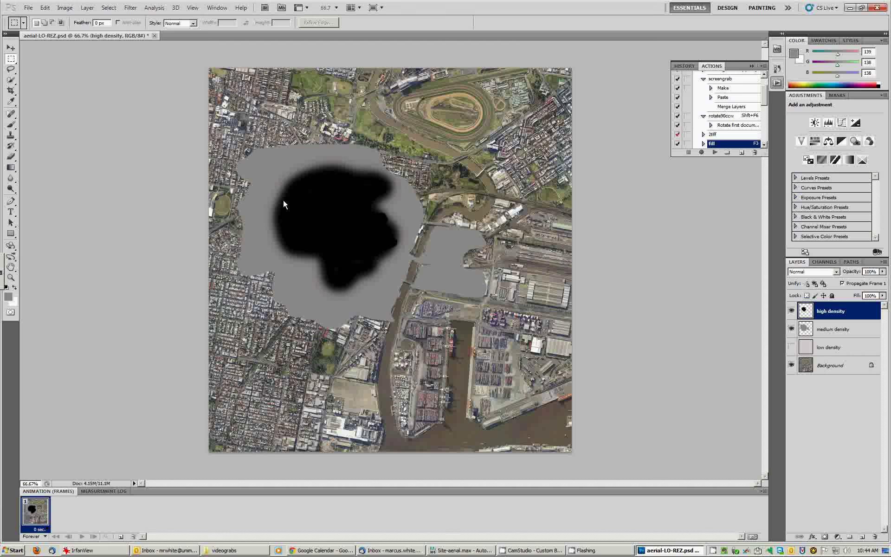
# Step: Brush grey over the racecourse and the land beside the river on the medium density layer, and save the file
pyautogui.press('i')
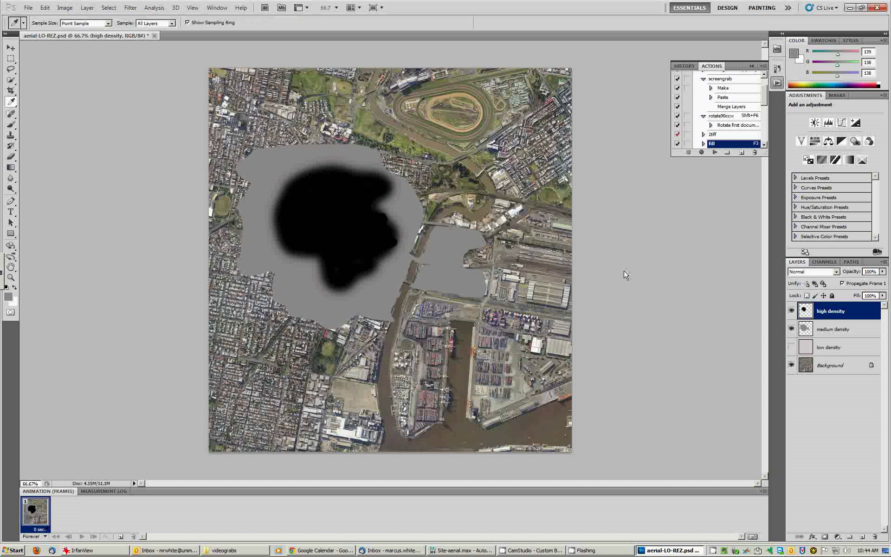
pyautogui.click(842, 331)
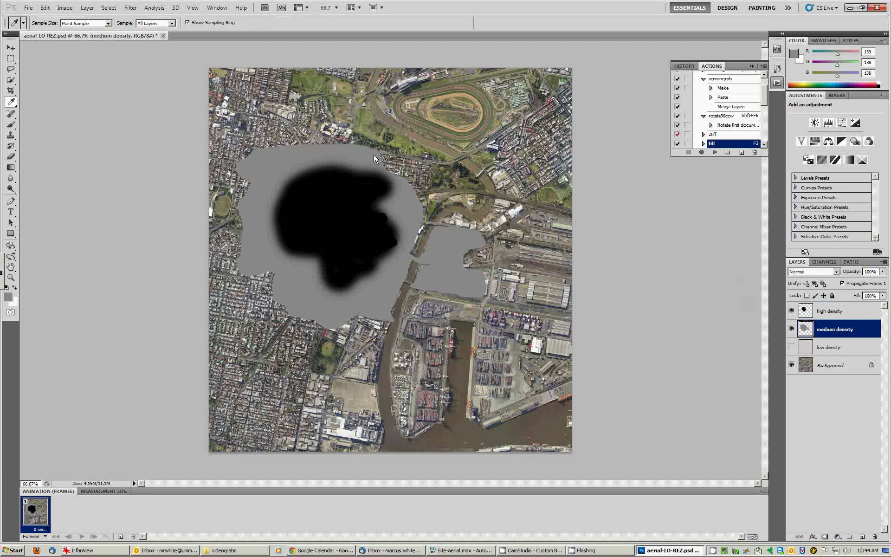
pyautogui.press('b')
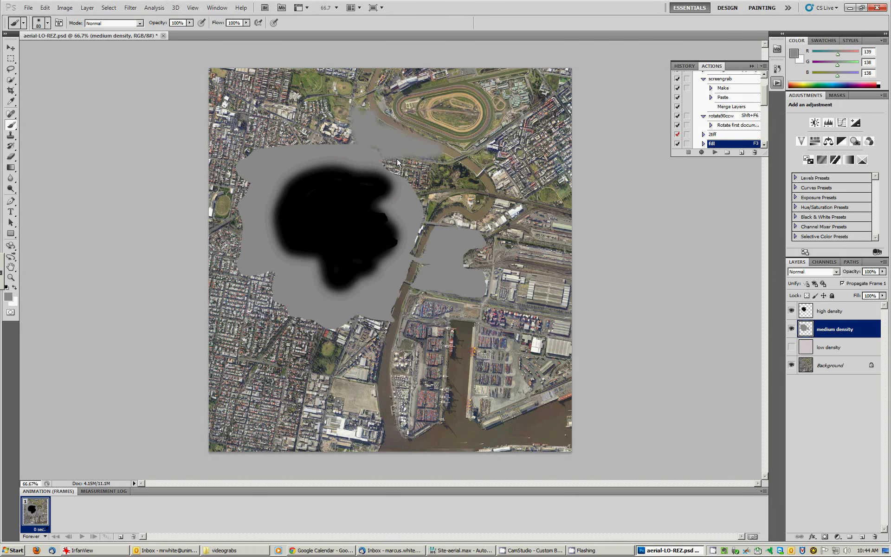
pyautogui.moveTo(418, 169)
pyautogui.mouseDown()
pyautogui.moveTo(419, 177)
pyautogui.moveTo(471, 182)
pyautogui.moveTo(454, 201)
pyautogui.mouseUp()
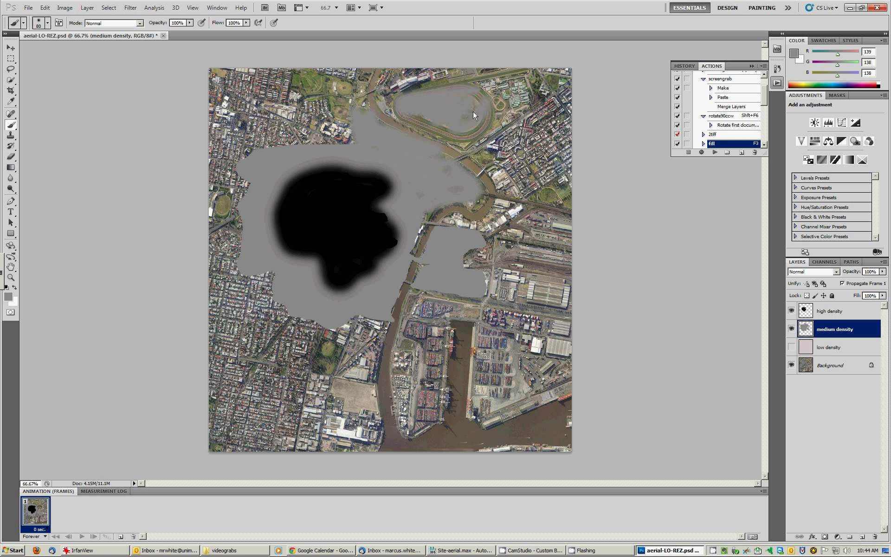
pyautogui.moveTo(462, 127)
pyautogui.mouseDown()
pyautogui.moveTo(419, 123)
pyautogui.moveTo(511, 94)
pyautogui.moveTo(494, 122)
pyautogui.mouseUp()
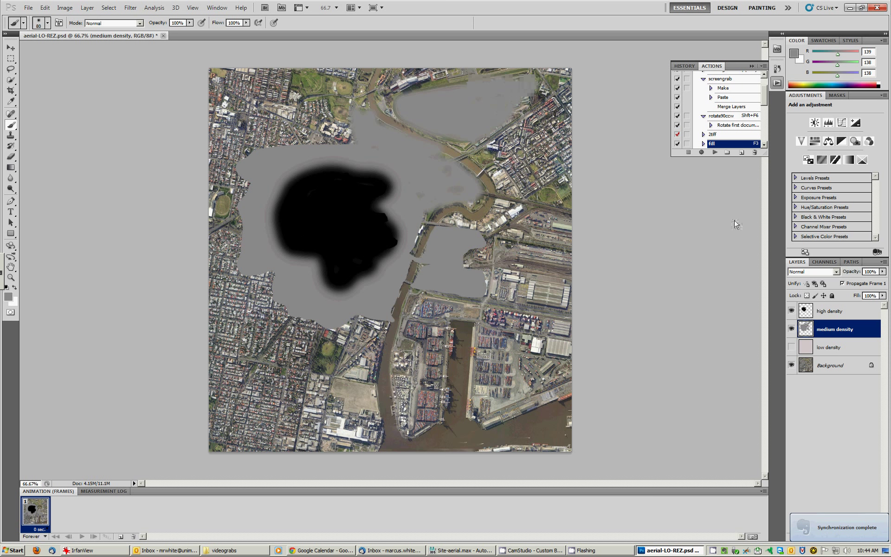
pyautogui.hotkey('ctrl', 's')
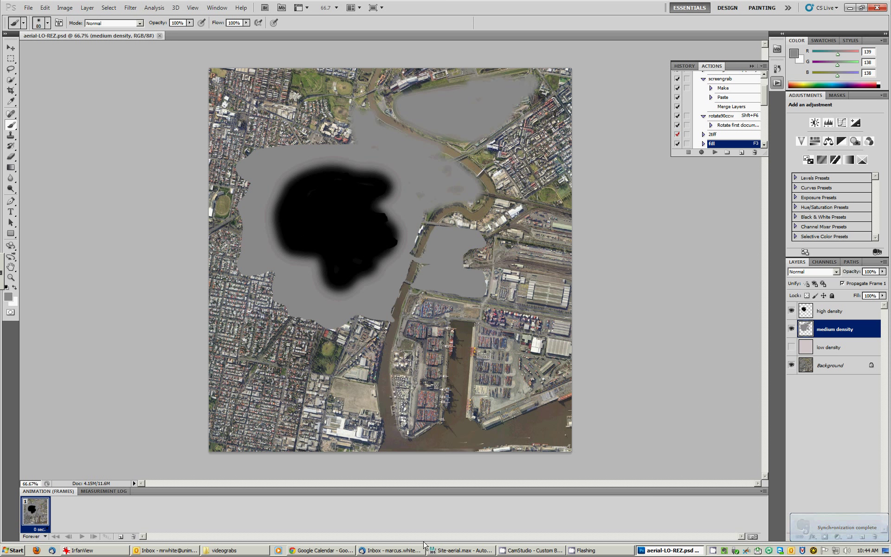
# Step: Check the surface in 3ds Max, show the low density layer in Photoshop again, save the image and return to 3ds Max
pyautogui.click(462, 550)
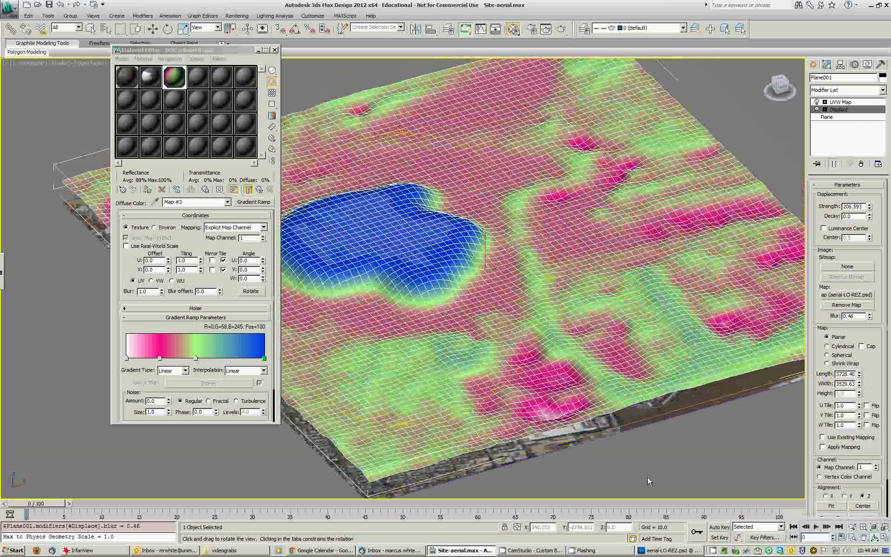
pyautogui.click(674, 552)
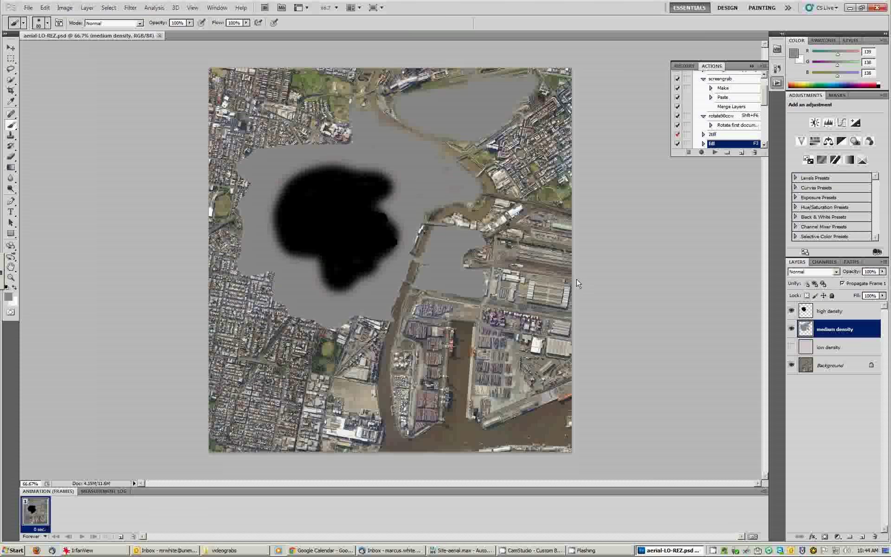
pyautogui.click(791, 347)
pyautogui.hotkey('ctrl', 's')
pyautogui.click(461, 550)
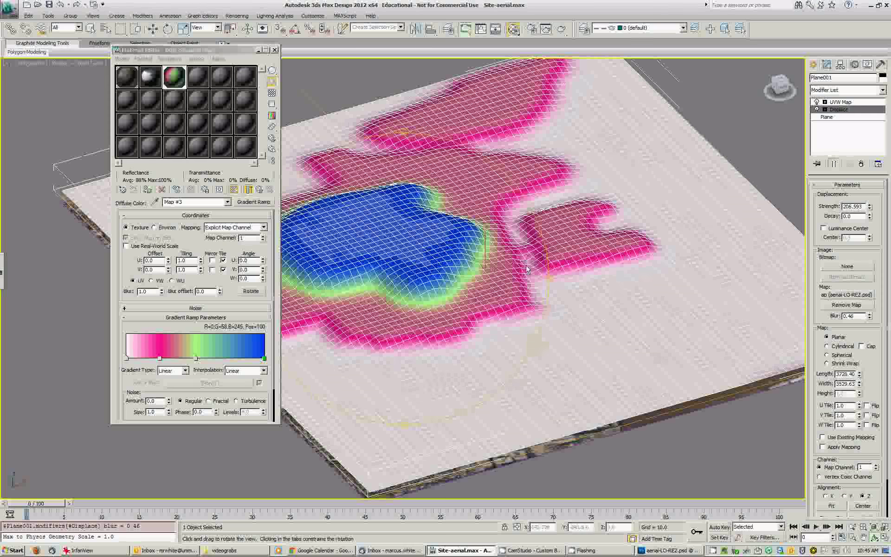
# Step: Go up to the parent DDS-coloured map material and reduce its opacity to 63
pyautogui.moveTo(462, 315); pyautogui.dragTo(661, 135)
pyautogui.moveTo(530, 197); pyautogui.dragTo(416, 259)
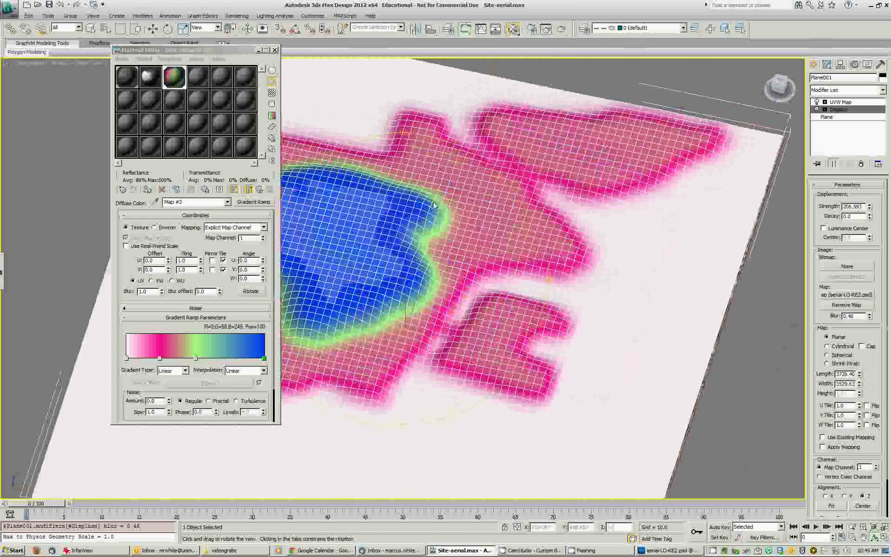
pyautogui.moveTo(454, 253); pyautogui.dragTo(430, 198)
pyautogui.click(260, 190)
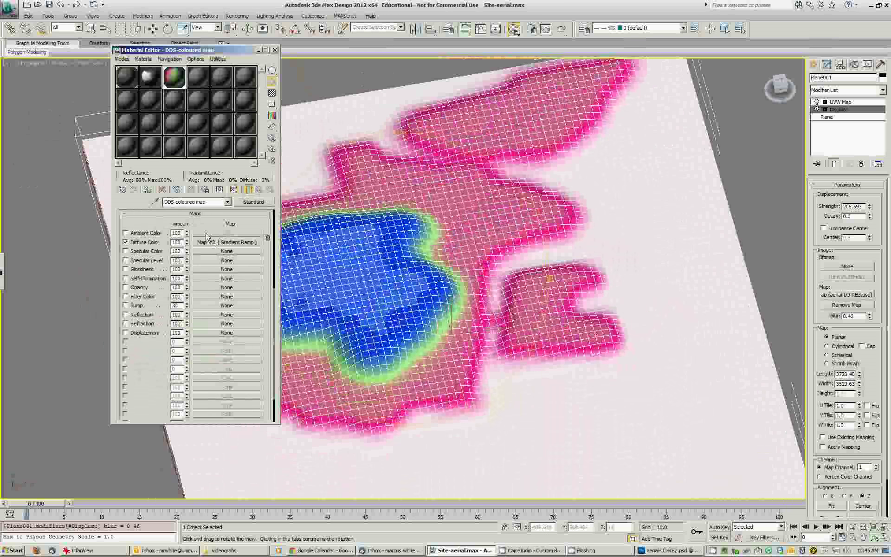
pyautogui.scroll(5, 209, 237)
pyautogui.moveTo(247, 246); pyautogui.dragTo(251, 269)
pyautogui.moveTo(365, 262); pyautogui.dragTo(594, 57)
pyautogui.moveTo(474, 117); pyautogui.dragTo(216, 261)
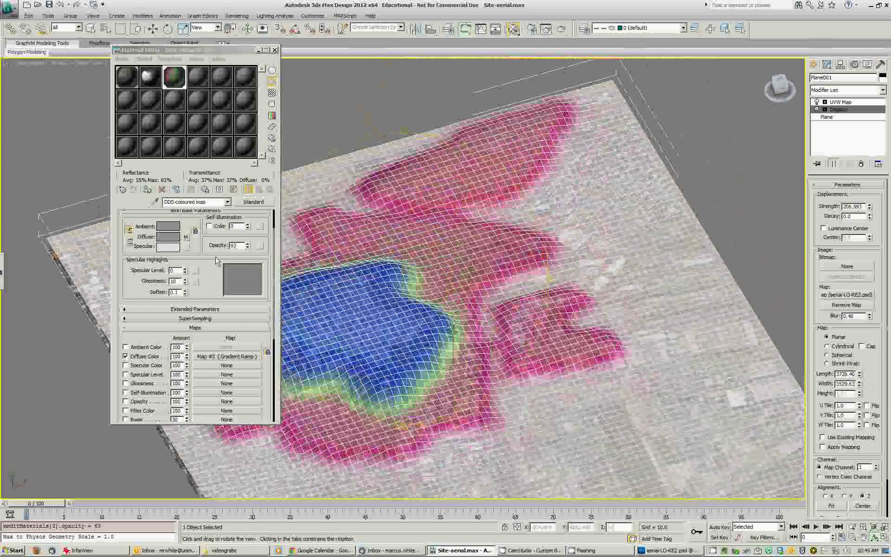
# Step: Turn on the Wire option in the DDS-coloured map material's shader parameters
pyautogui.click(216, 261)
pyautogui.scroll(2, 216, 260)
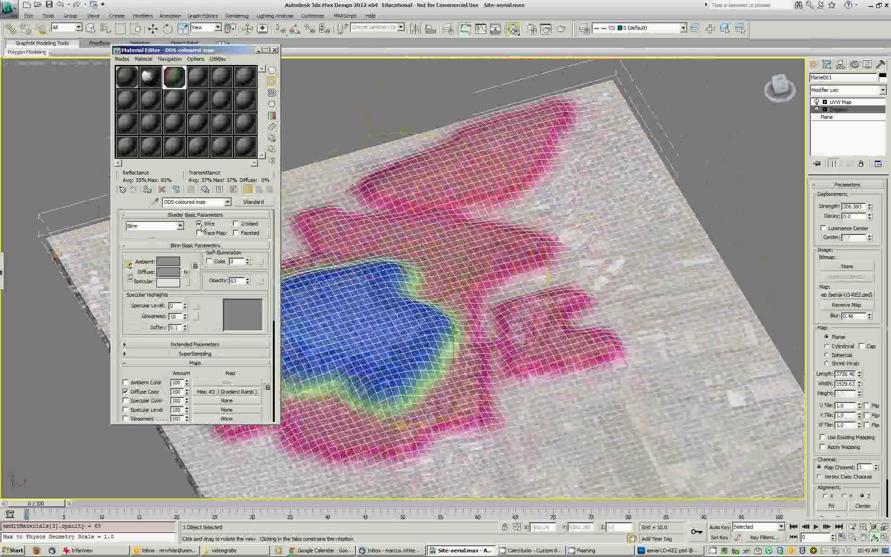
pyautogui.moveTo(457, 258)
pyautogui.mouseDown()
pyautogui.moveTo(467, 268)
pyautogui.moveTo(495, 248)
pyautogui.moveTo(464, 240)
pyautogui.mouseUp()
# Step: Render the orthographic view to examine the semi-transparent wireframe surface over the aerial image, and close the render window
pyautogui.press('shift')
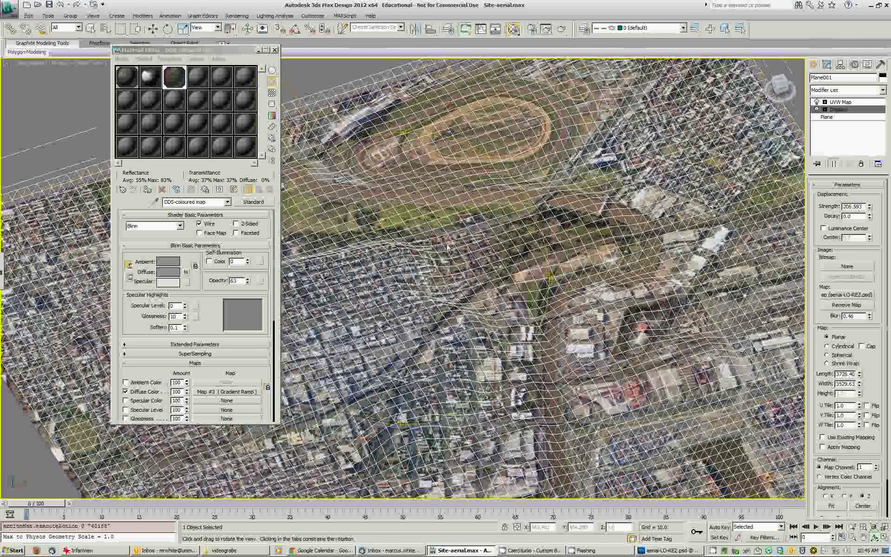
pyautogui.moveTo(440, 247); pyautogui.dragTo(442, 245)
pyautogui.hotkey('shift', 'q')
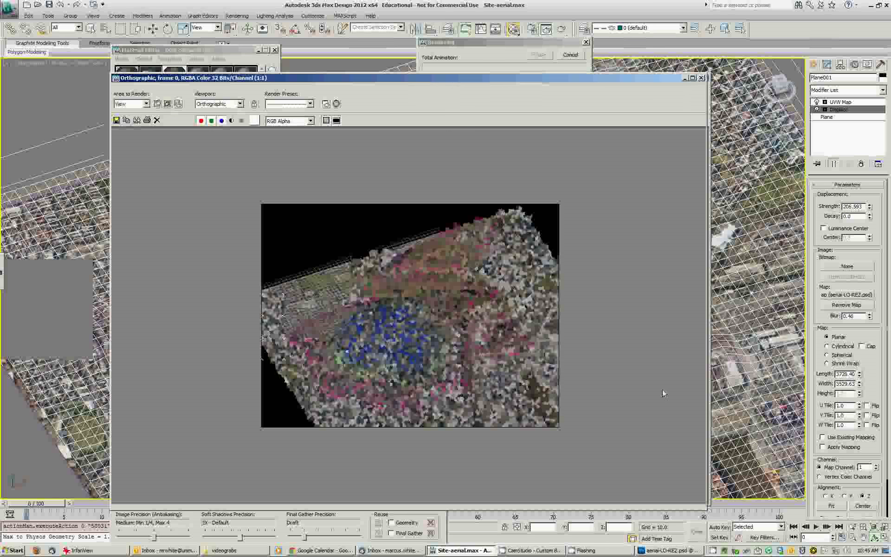
pyautogui.scroll(1, 299, 359)
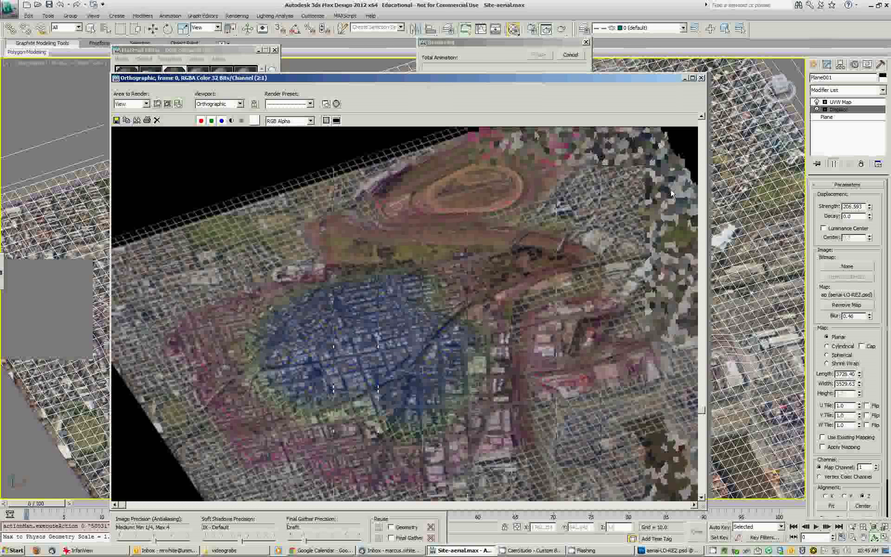
pyautogui.click(701, 78)
pyautogui.scroll(-5, 500, 246)
pyautogui.moveTo(469, 287); pyautogui.dragTo(506, 271)
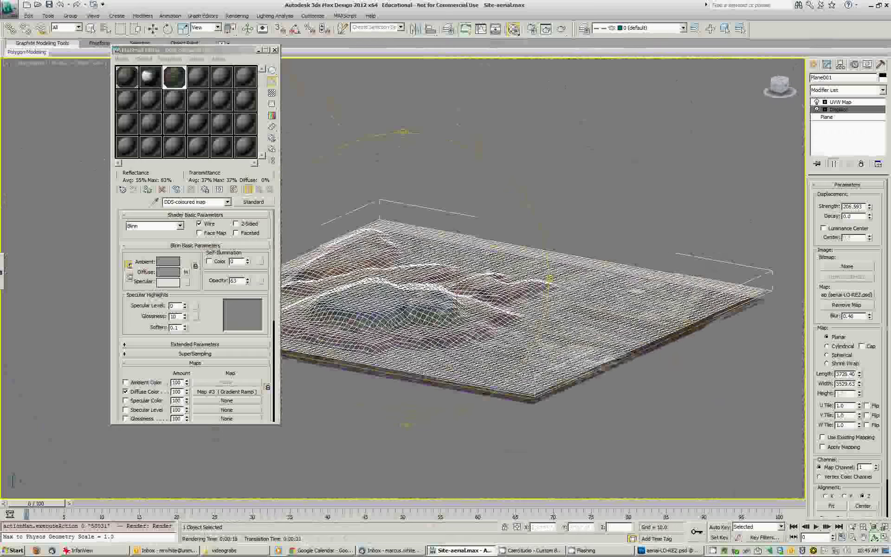